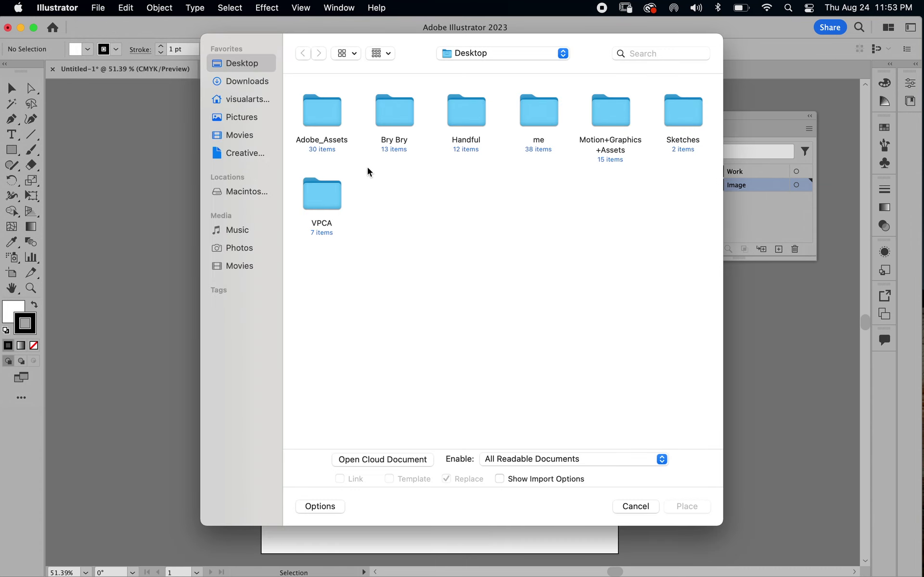
Place Flame.jpg from the JT folder inside Sketches onto the Image layer at its original size.
double_click(679, 108)
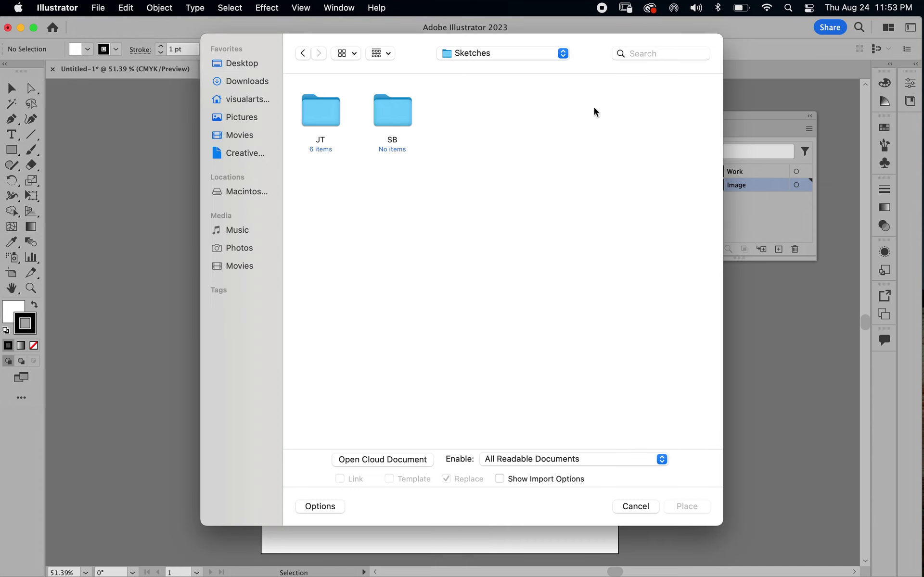
double_click(317, 120)
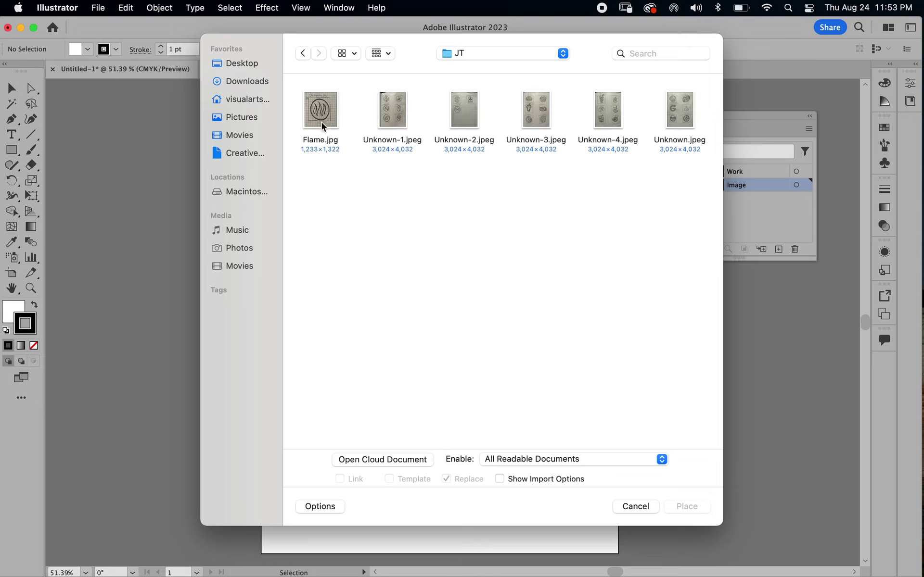
left_click(323, 118)
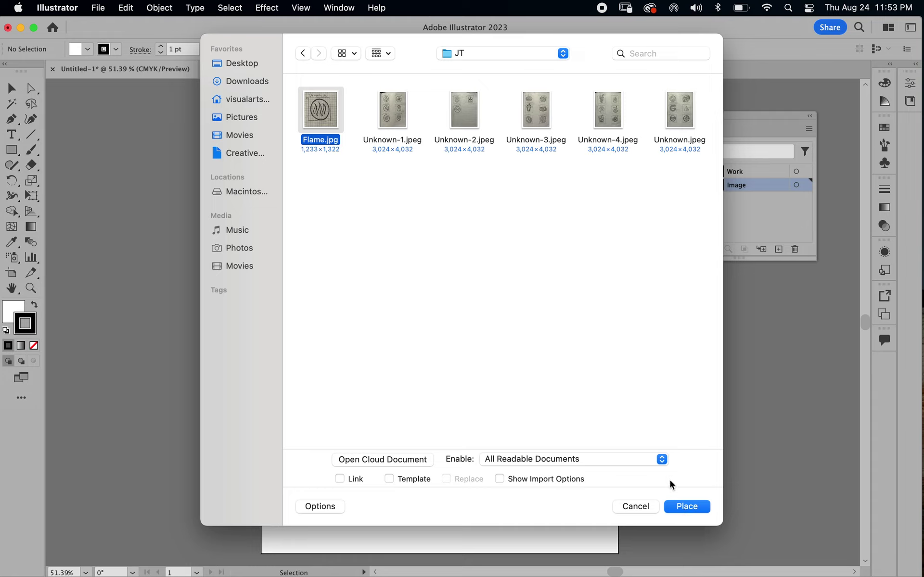
left_click(697, 507)
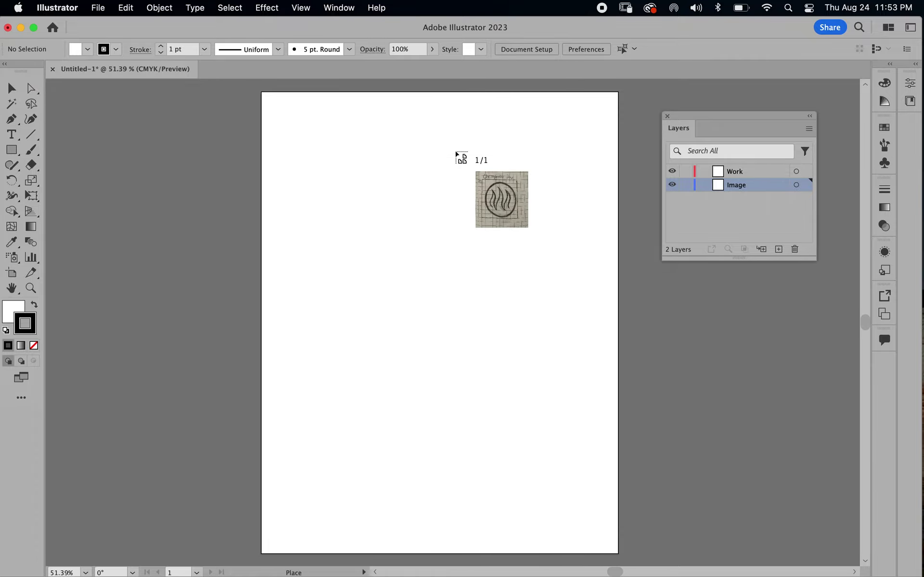
left_click(357, 177)
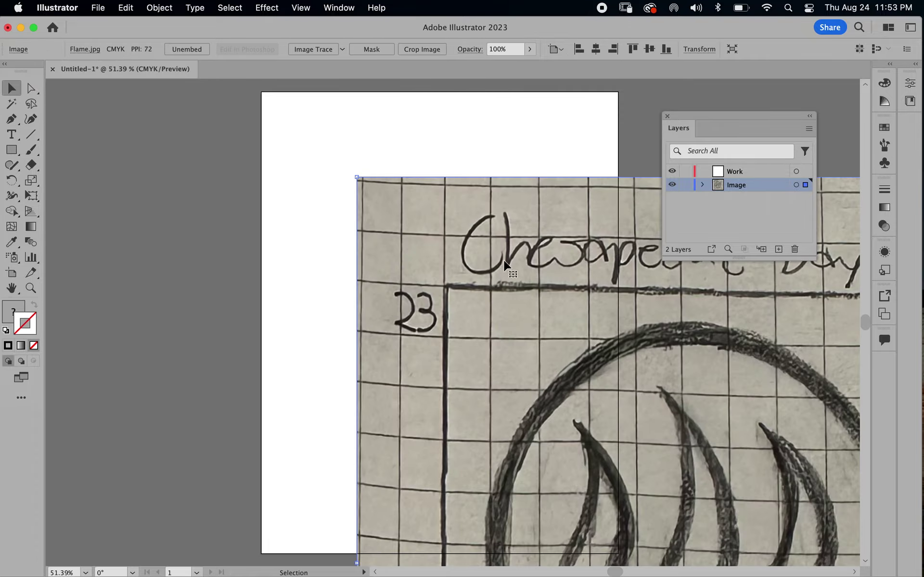
Try moving the oversized sketch image over the artboard, and undo both the move and the placement.
left_click_drag(498, 273, 315, 193)
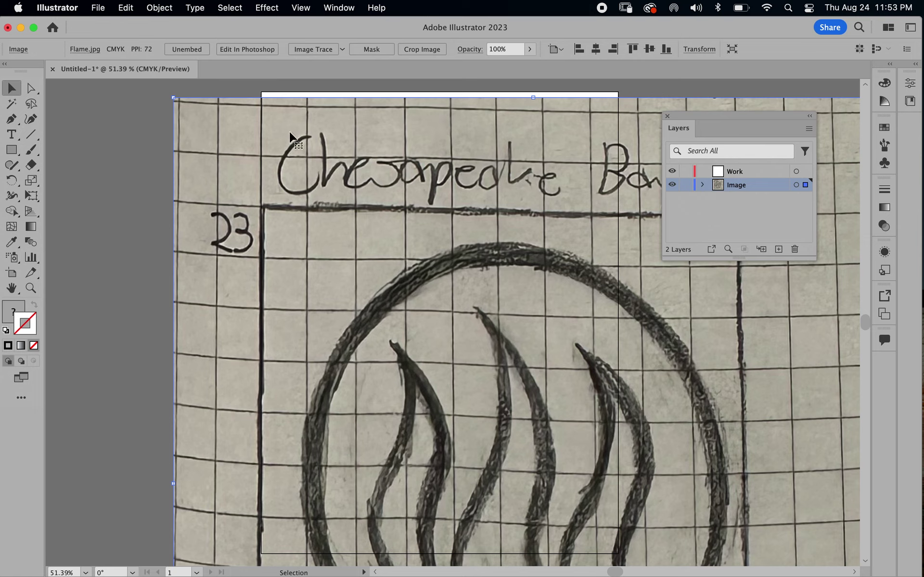
key("super+z")
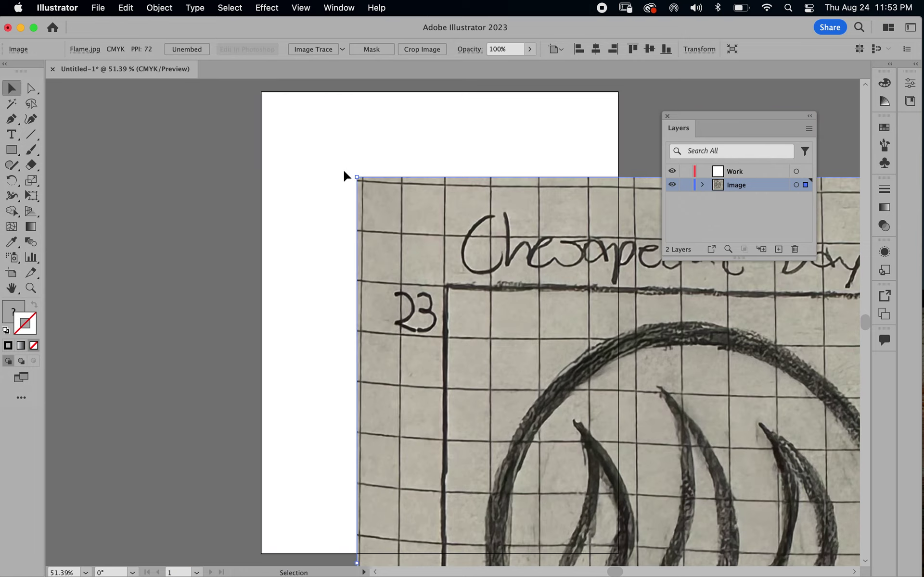
key("super+z")
Place Flame.jpg on the Image layer scaled down to fit within the artboard, and move it near the artboard's center.
left_click(98, 8)
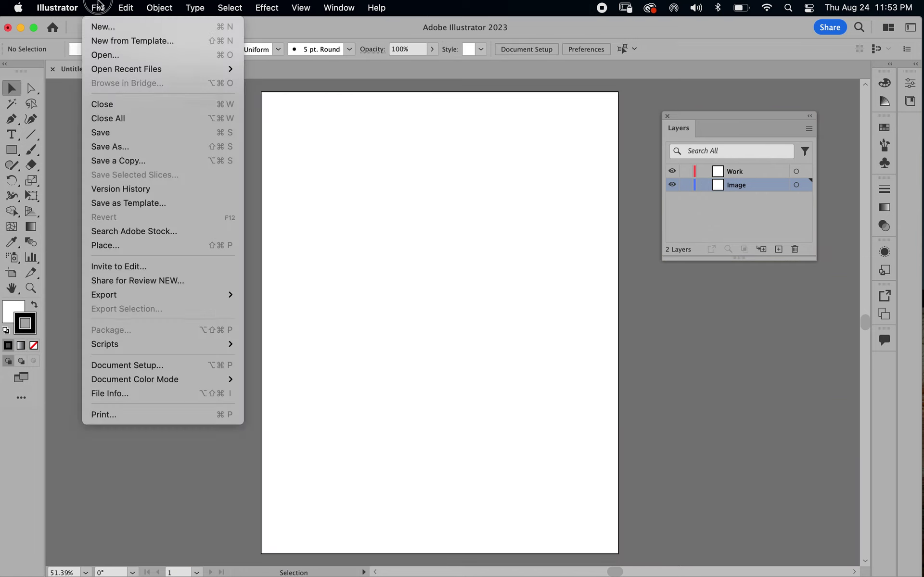
left_click(154, 245)
left_click(326, 114)
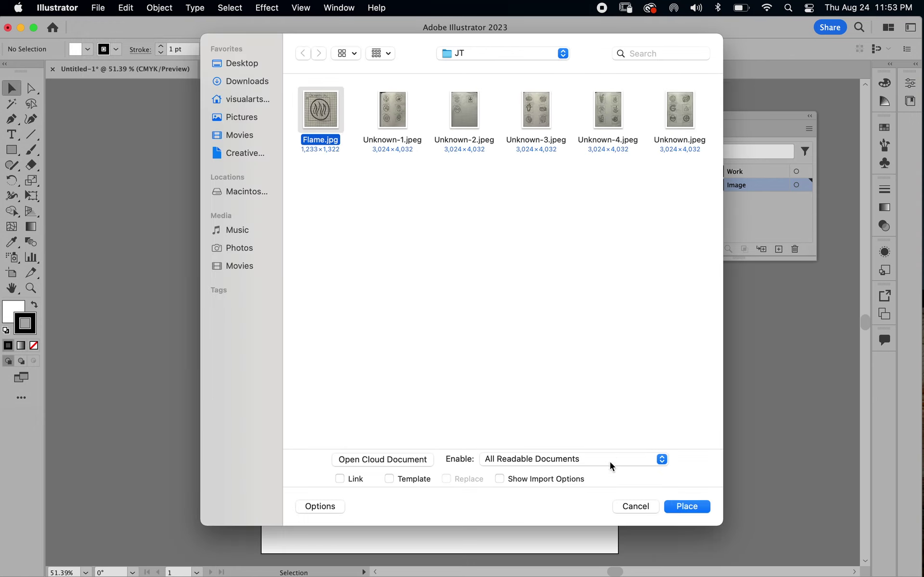
left_click(672, 506)
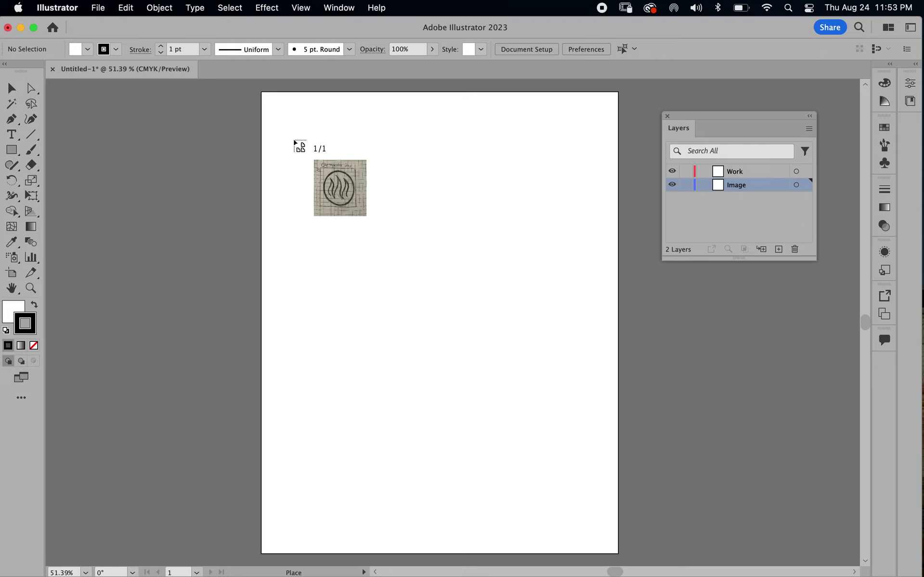
left_click_drag(303, 150, 581, 405)
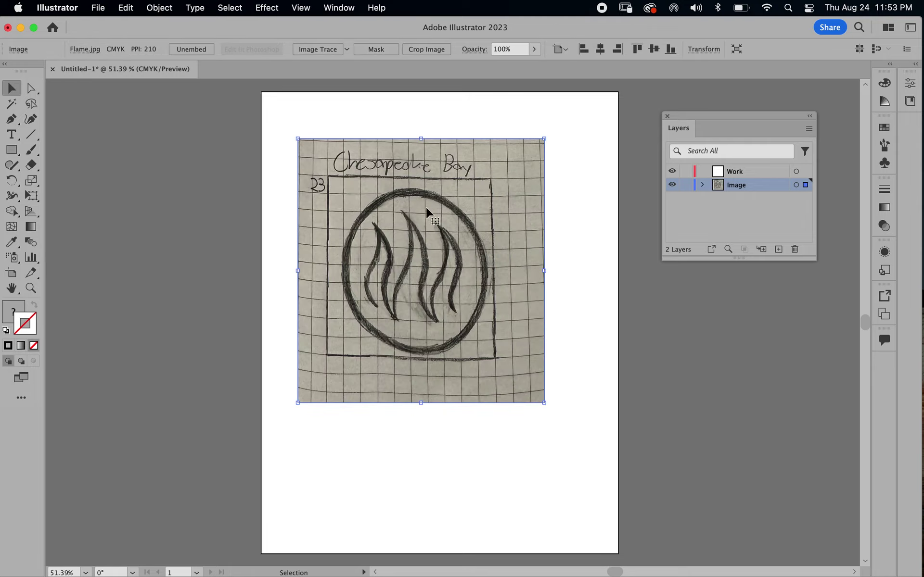
left_click_drag(422, 268, 446, 298)
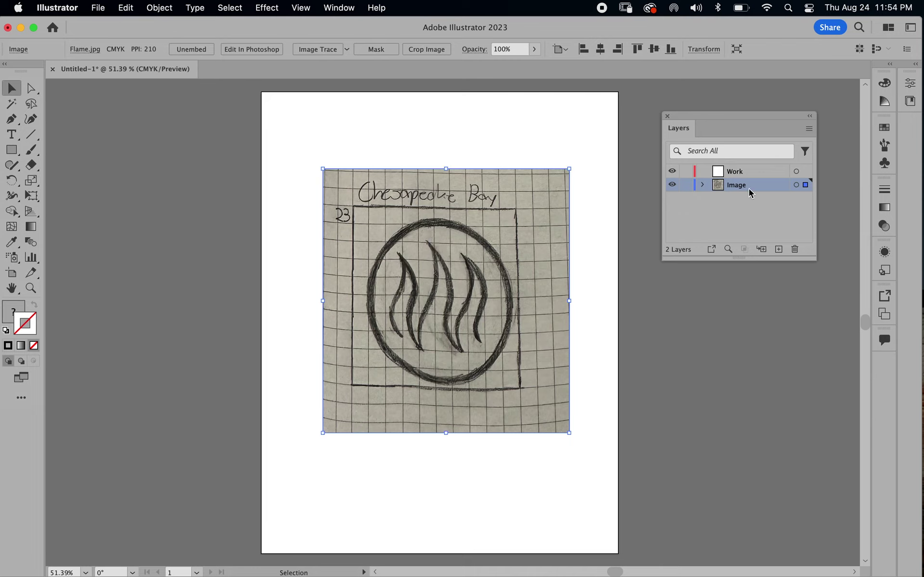
Lock the Image layer and make the Work layer active.
left_click(687, 186)
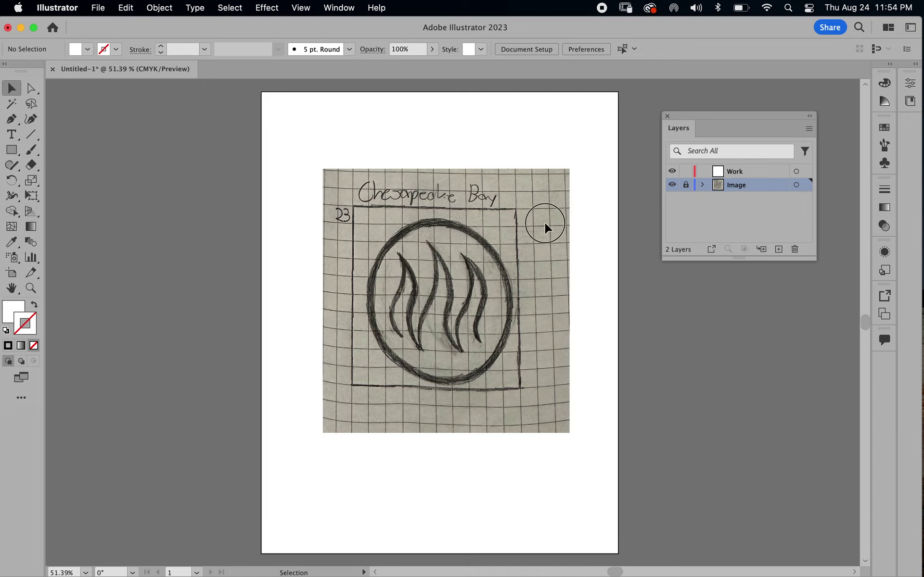
left_click(755, 172)
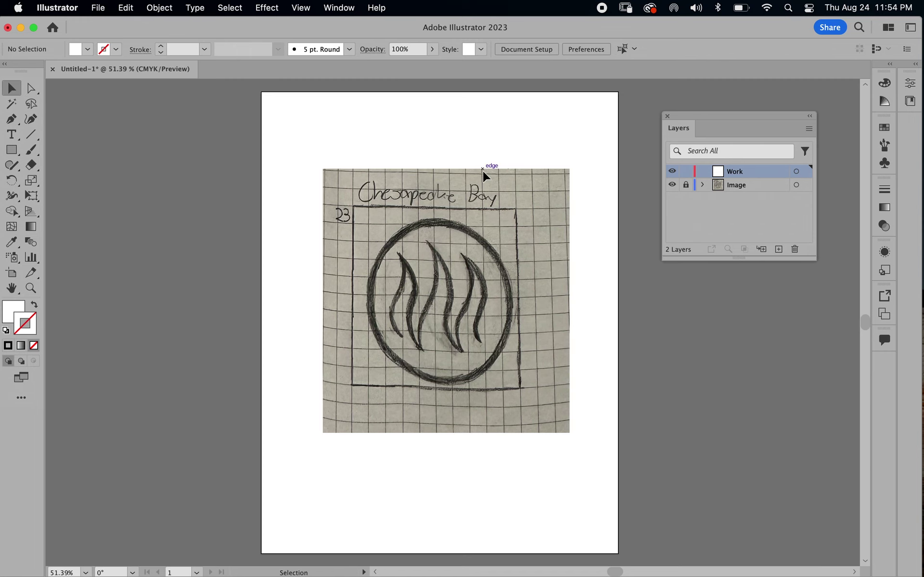
key("super+equal")
key("super+equal")
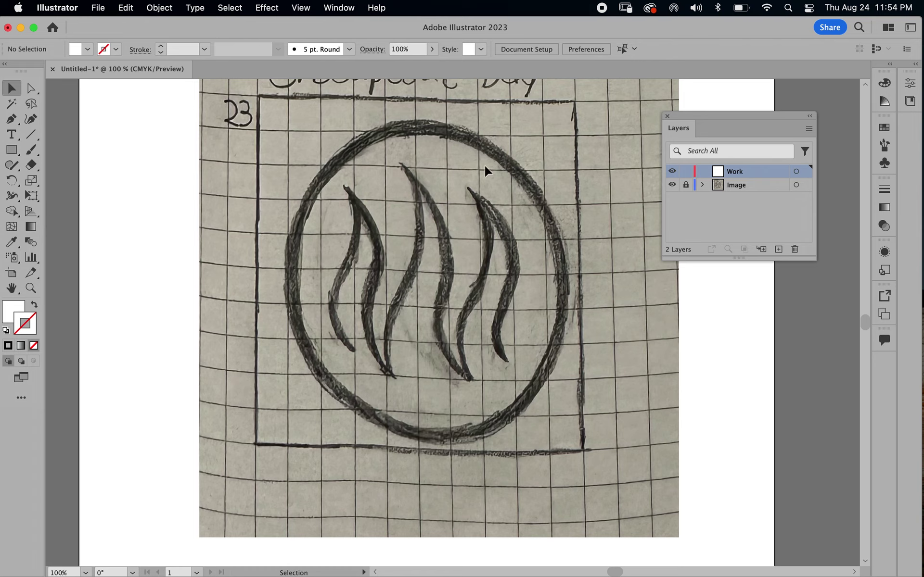
Unlock the Image layer and show the document grid.
left_click(685, 185)
key("super+a")
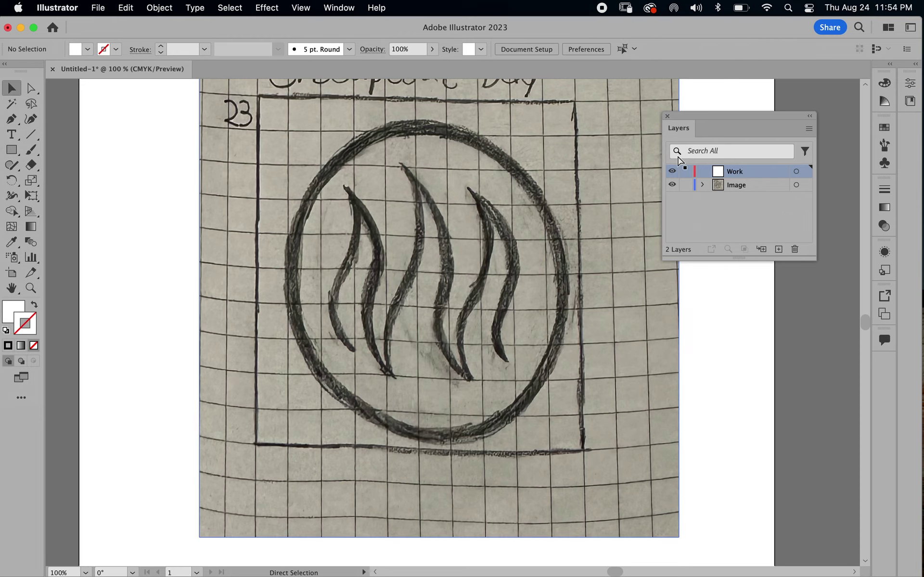
key("super+k")
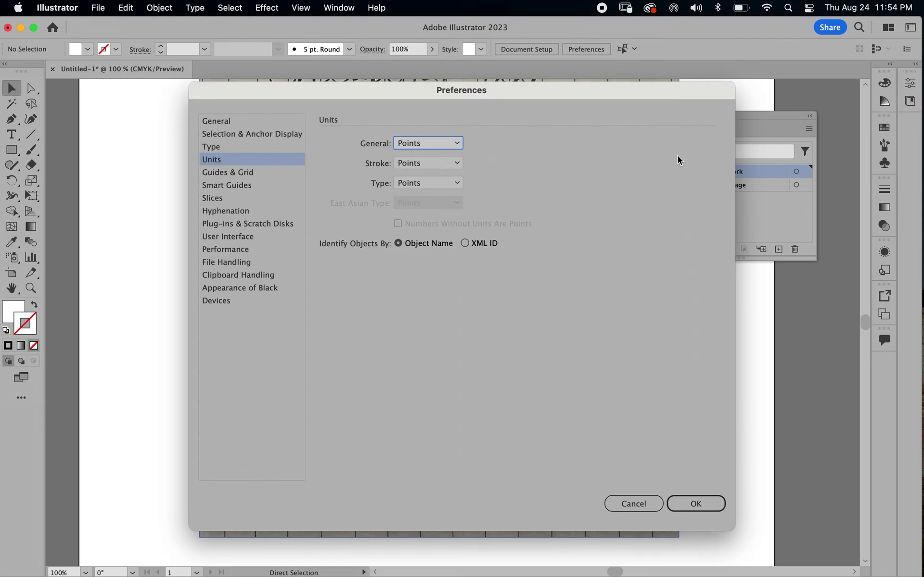
left_click(624, 501)
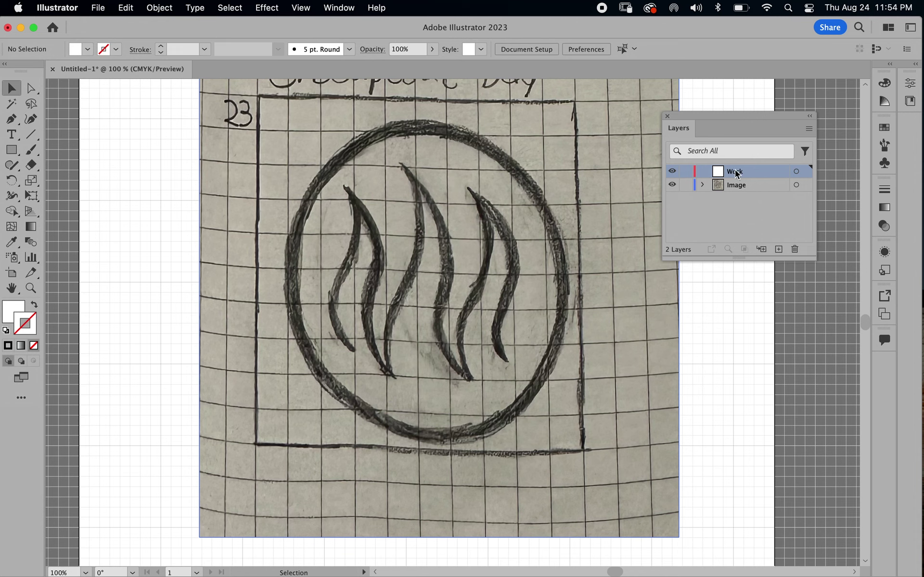
key("super+minus")
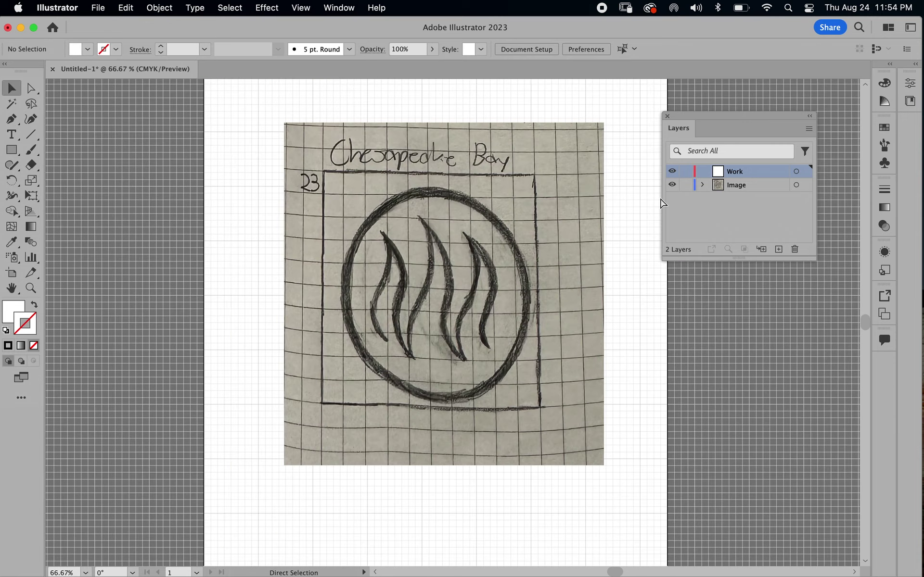
key("super+minus")
double_click(465, 334)
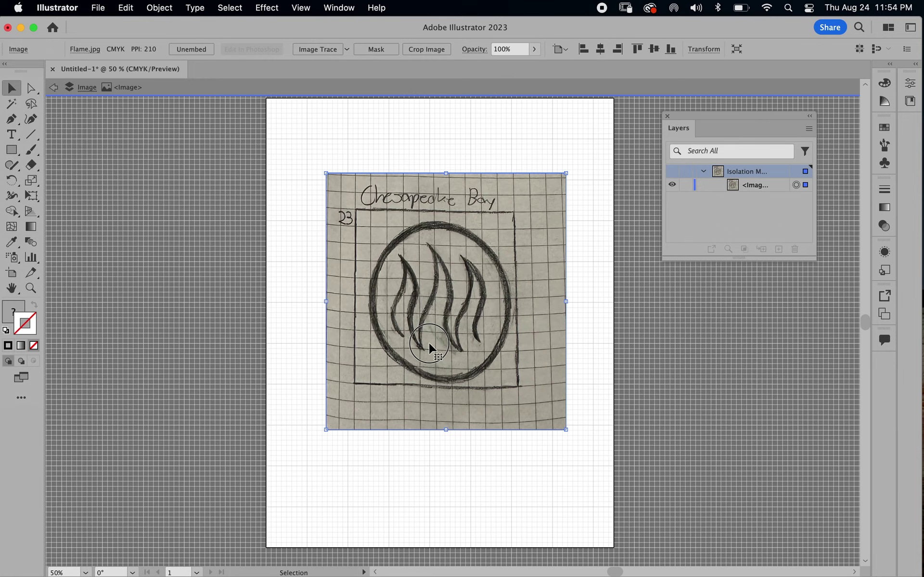
left_click(704, 175)
left_click(62, 107)
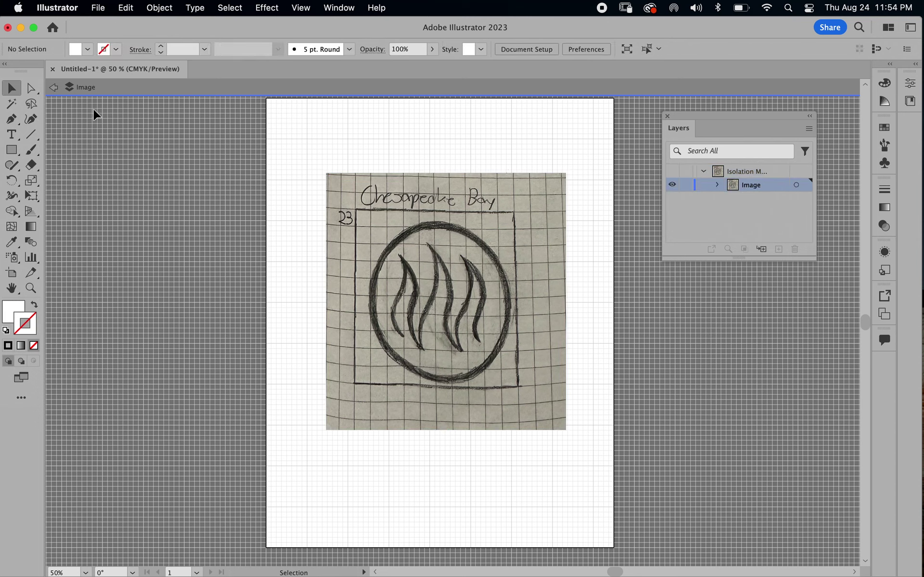
left_click(53, 88)
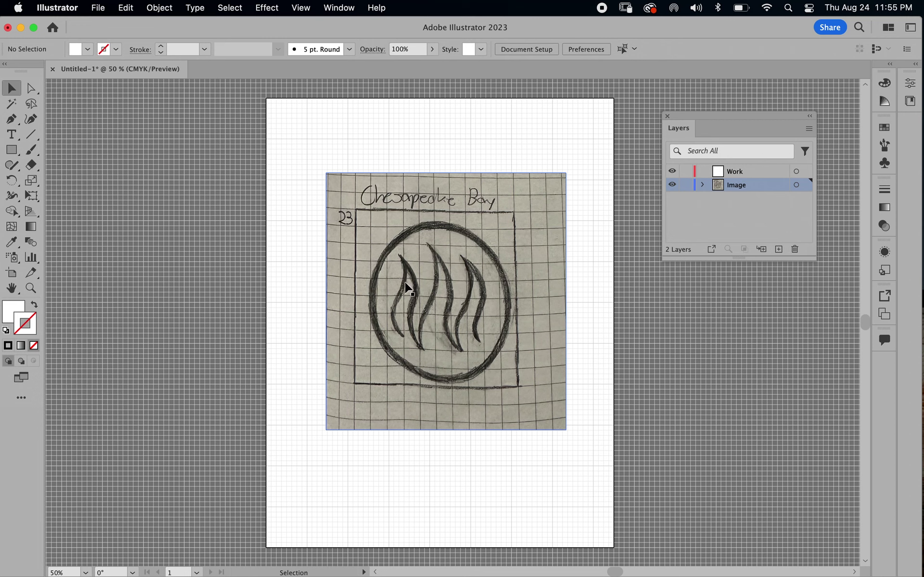
Relock the Image layer and return to the Work layer as the active layer.
left_click(751, 171)
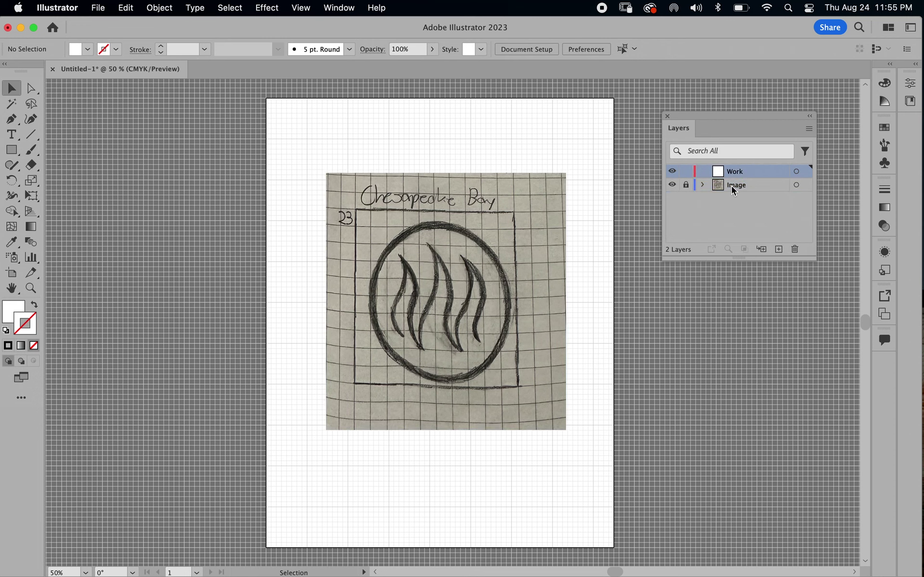
key("super+equal")
key("super+equal")
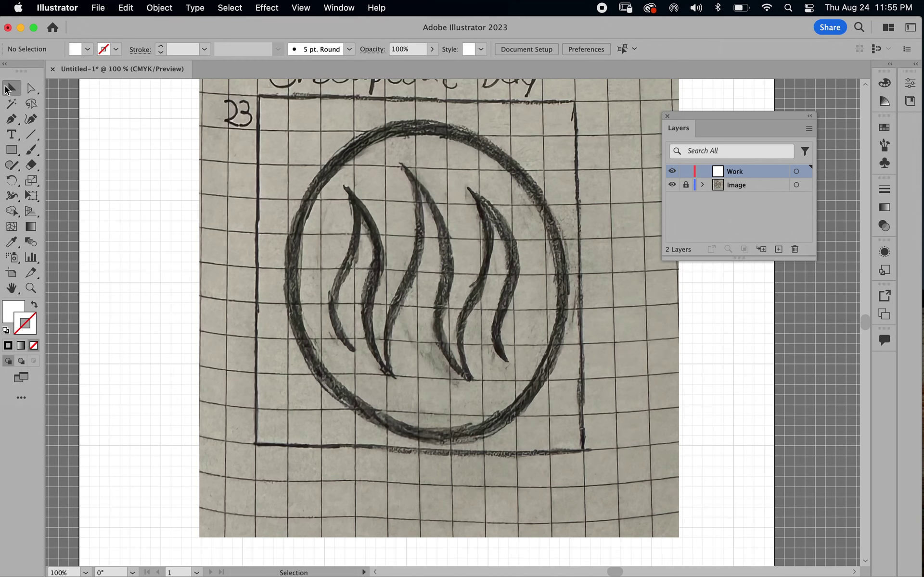
Draw a closed, roughly round test shape with the Pen tool over the sketched circle's left edge, and delete it.
left_click(12, 118)
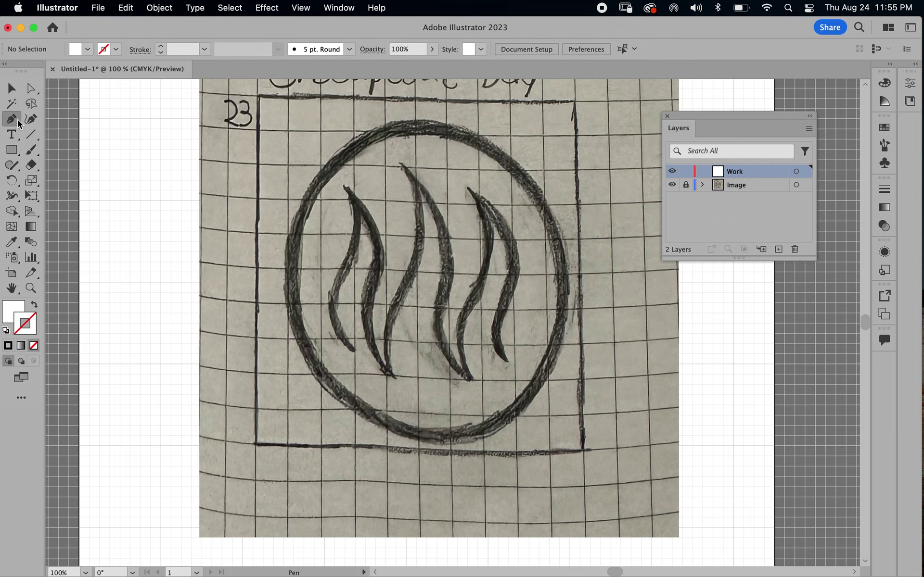
left_click_drag(13, 124, 68, 117)
left_click(246, 208)
left_click(227, 231)
left_click(230, 267)
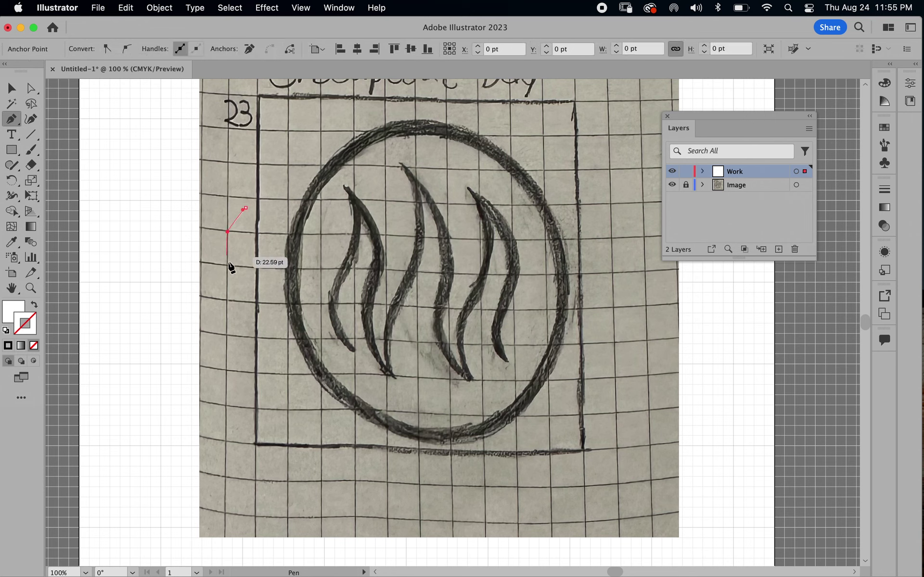
left_click_drag(246, 298, 256, 309)
left_click(273, 314)
left_click(301, 319)
left_click(325, 309)
left_click(338, 294)
left_click(344, 277)
left_click(344, 258)
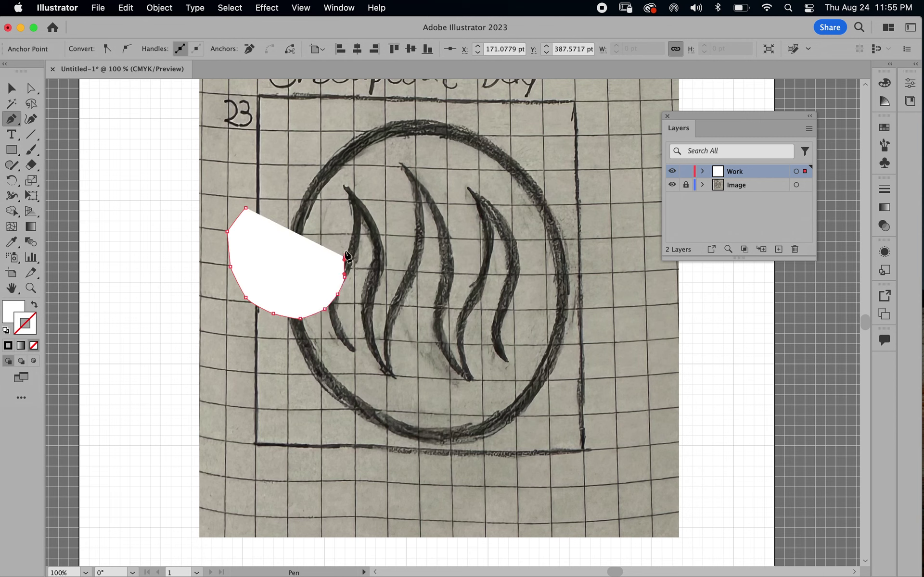
left_click_drag(341, 229, 331, 212)
left_click(329, 208)
left_click(317, 203)
left_click(246, 208)
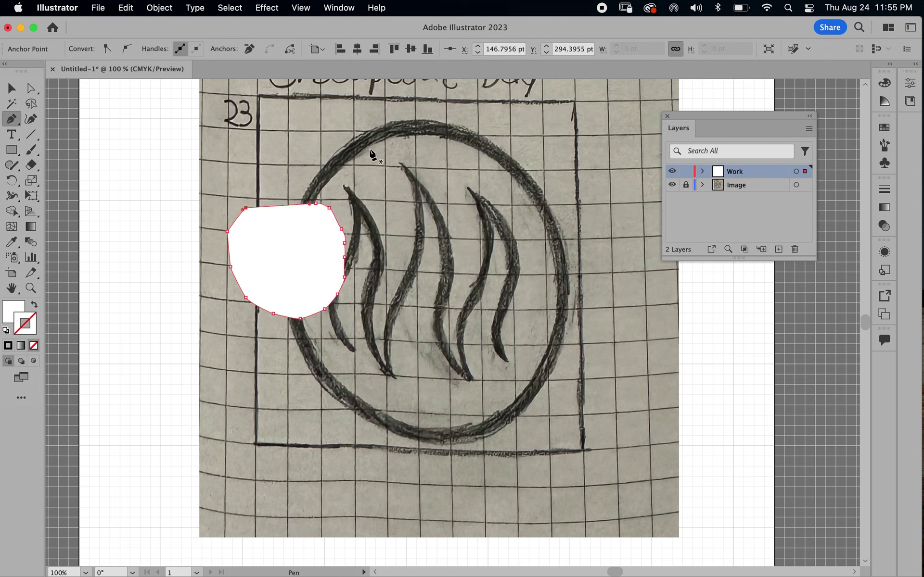
key("BackSpace")
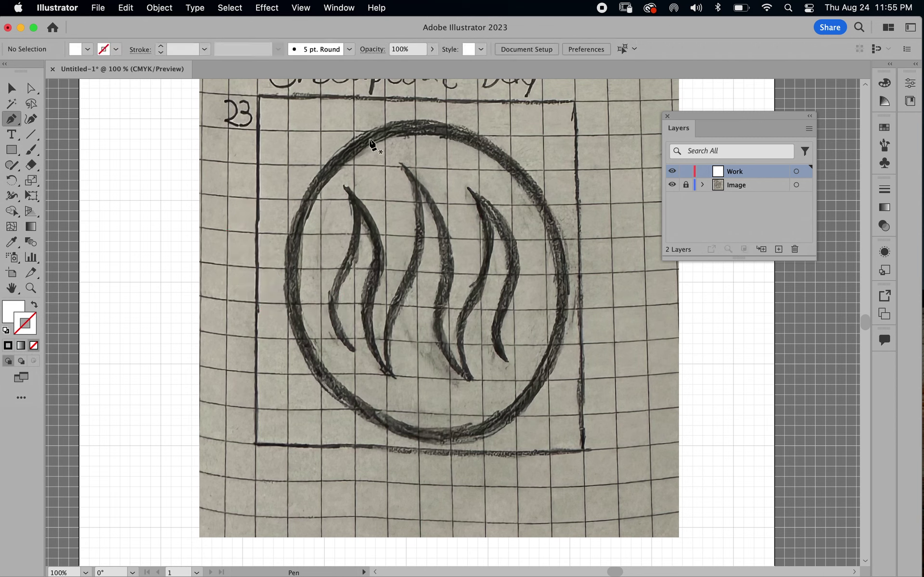
Set the fill to None and the stroke color to red for new paths.
left_click(14, 314)
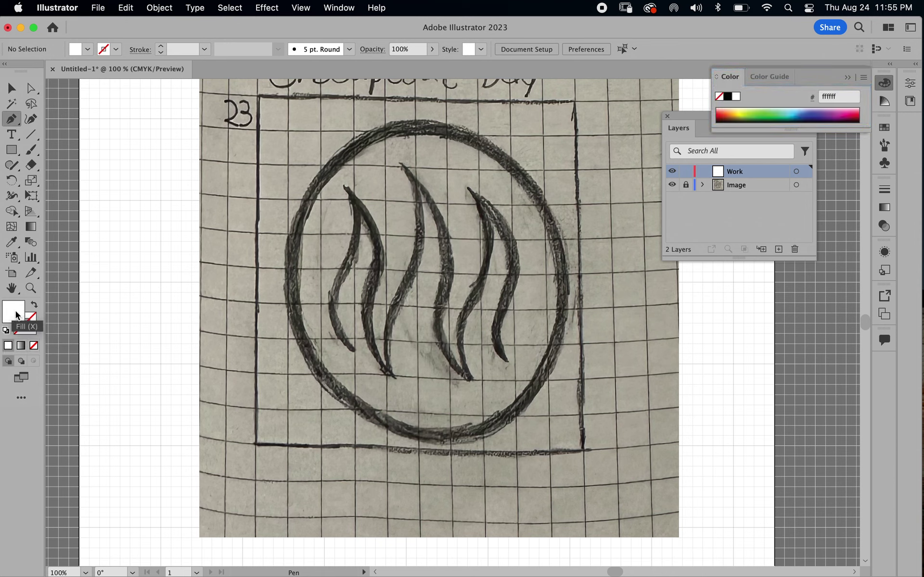
left_click(34, 345)
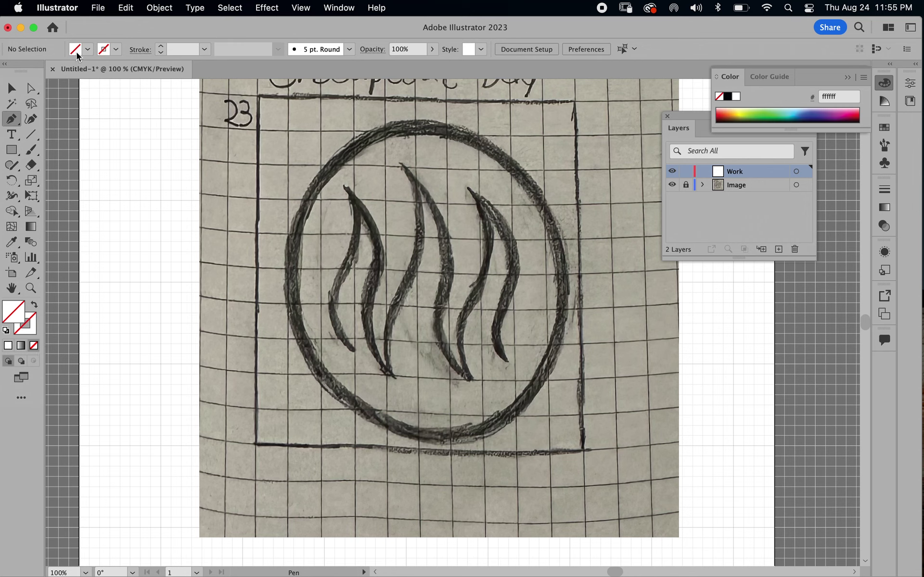
left_click(118, 49)
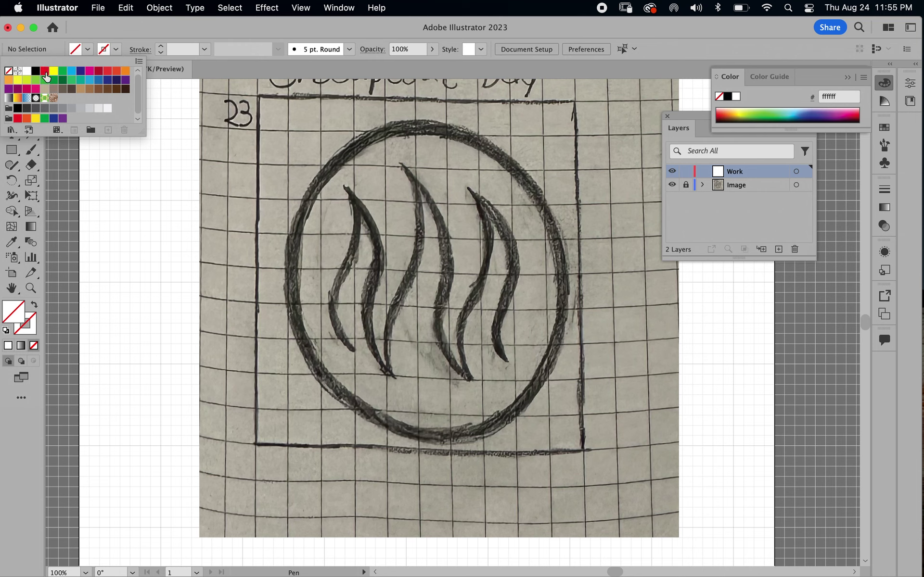
left_click(46, 72)
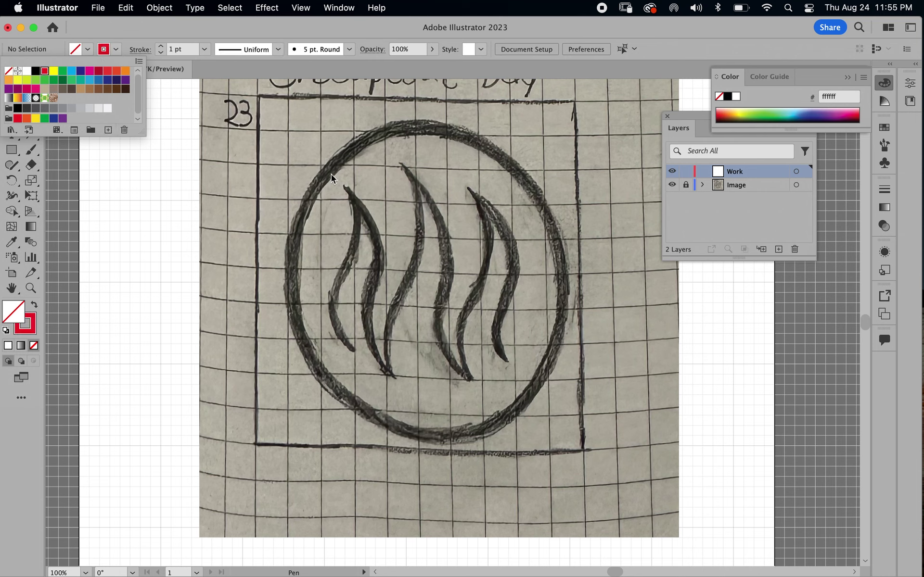
left_click(271, 206)
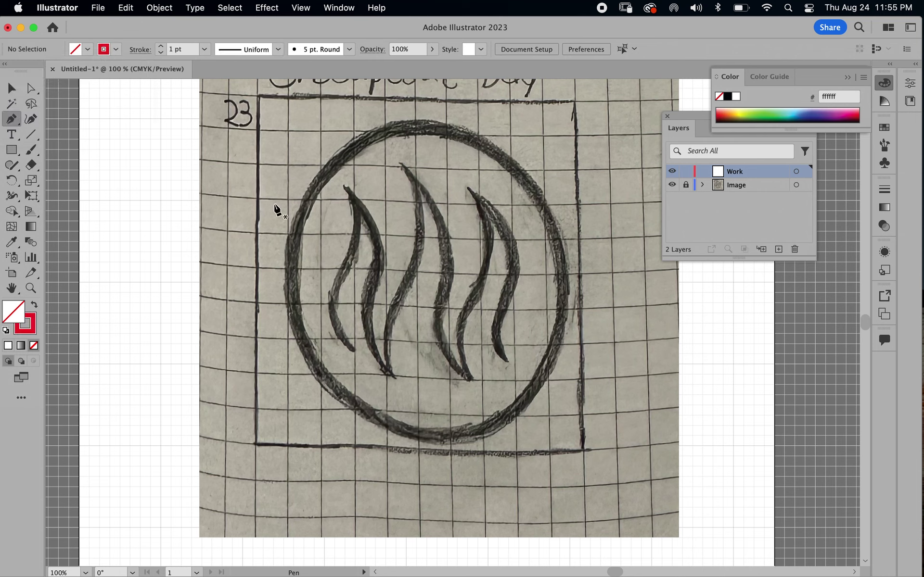
Trace the left flame's outer left edge with the Pen tool, from its upper tip down to the lower end of its left stroke.
left_click(344, 186)
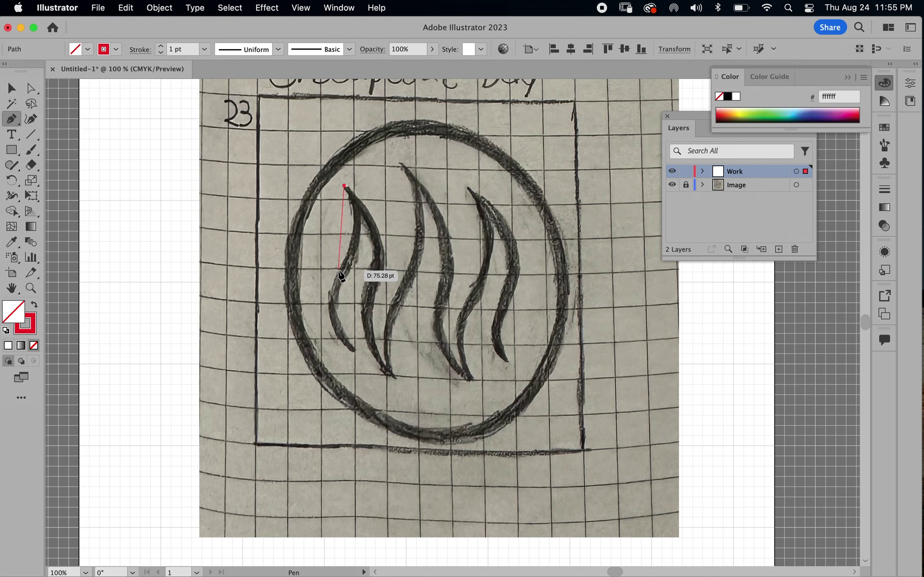
left_click_drag(340, 271, 311, 327)
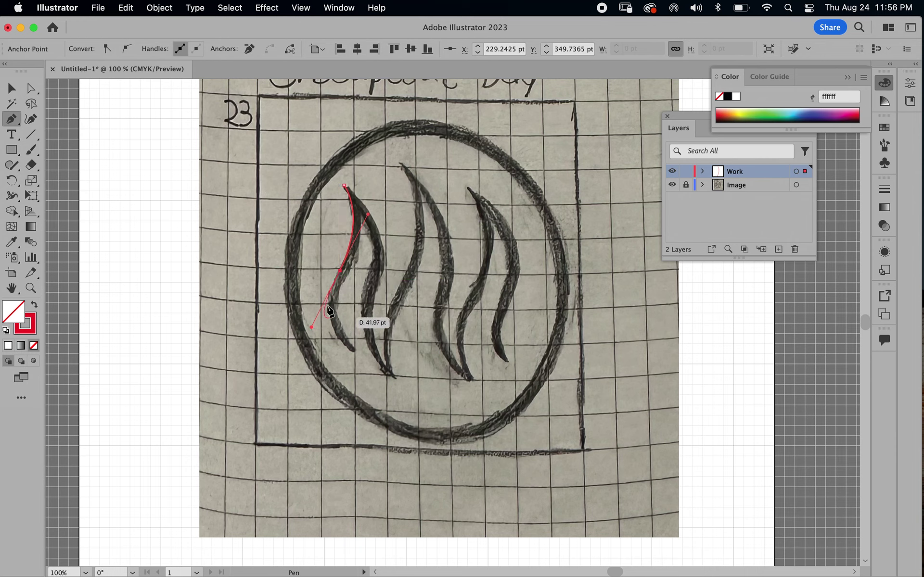
left_click(354, 355)
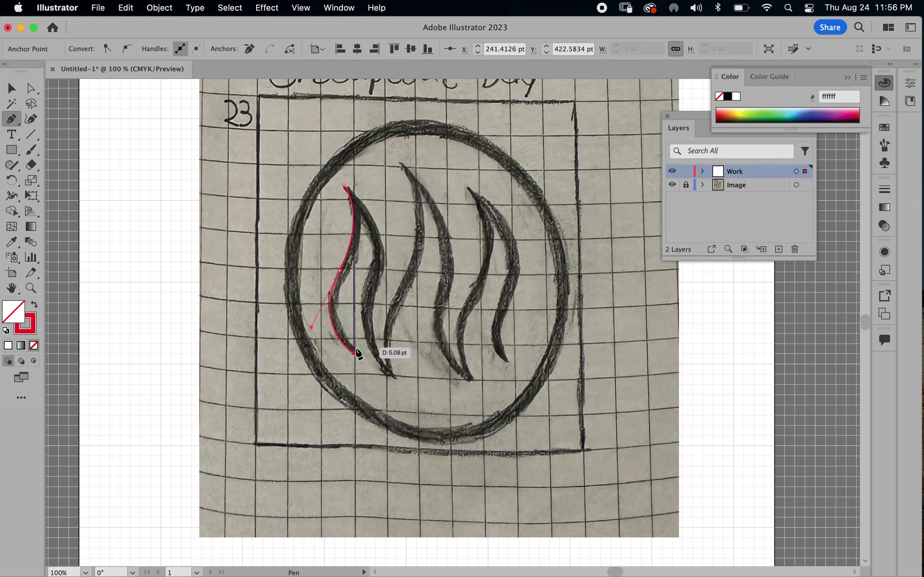
left_click_drag(356, 354, 353, 348)
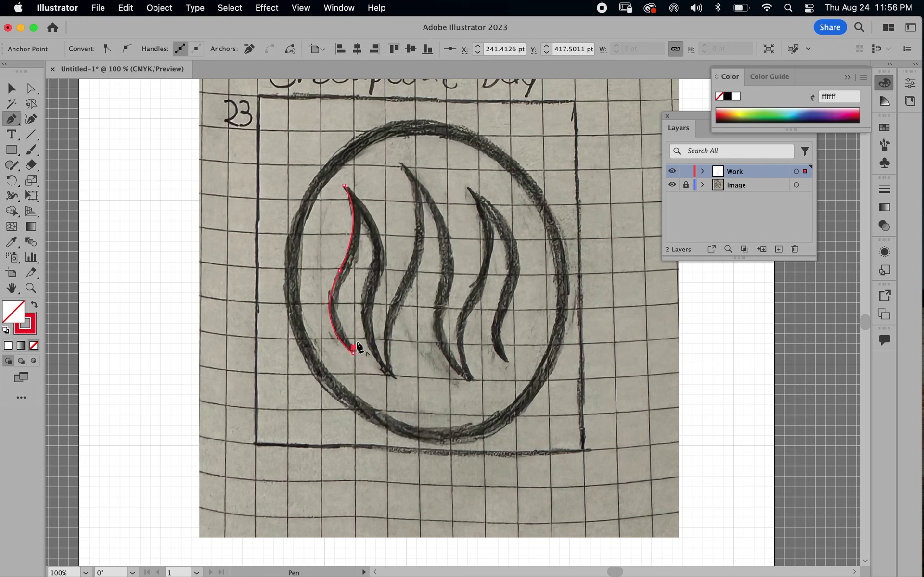
Continue the path up the inner edge of the left flame's left stroke, shortening the curve handle, to the peak between its two strokes.
left_click(354, 262)
left_click_drag(354, 262, 390, 223)
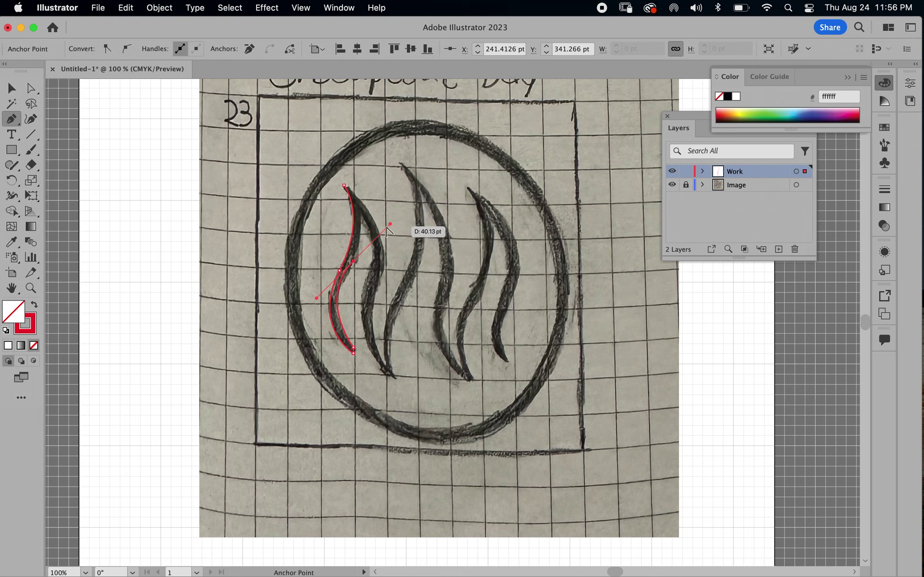
left_click_drag(391, 224, 364, 249)
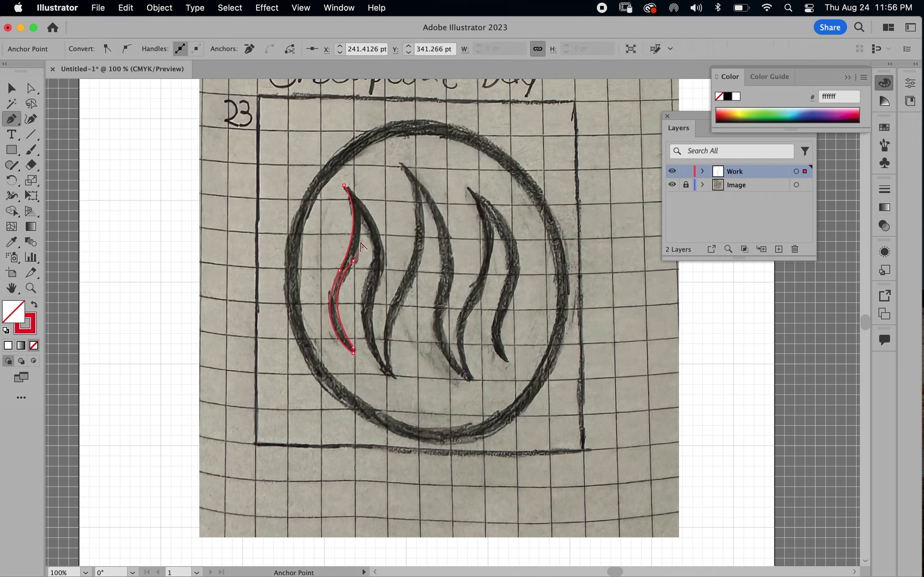
left_click(361, 218)
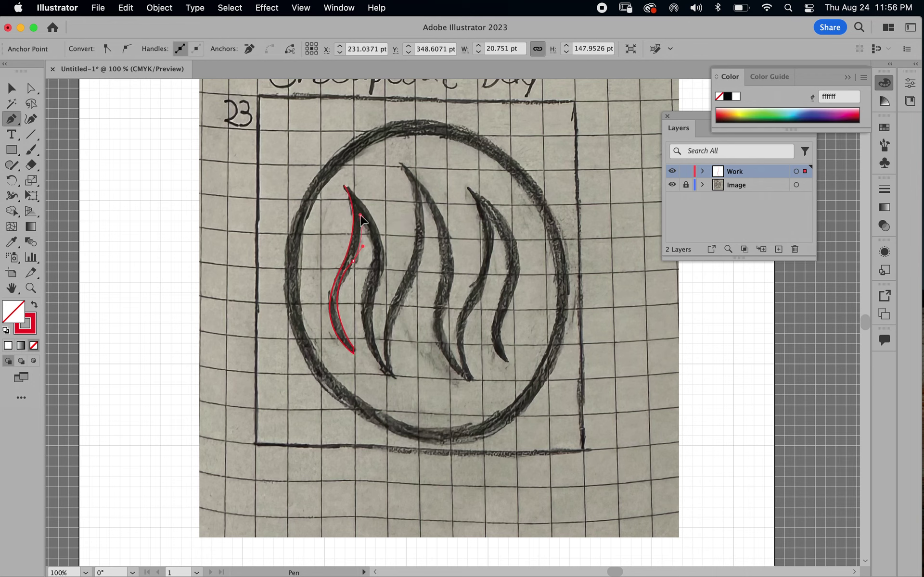
Extend the path down the inner edge of the left flame's right stroke to a corner at the lower point shared with the middle flame.
left_click_drag(379, 239, 369, 281)
right_click(376, 345)
left_click(392, 374)
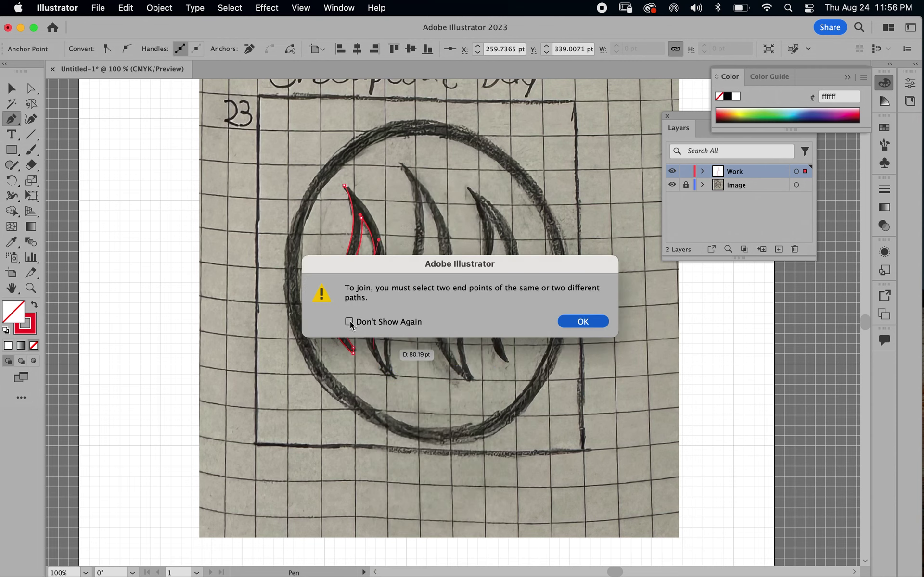
left_click(561, 318)
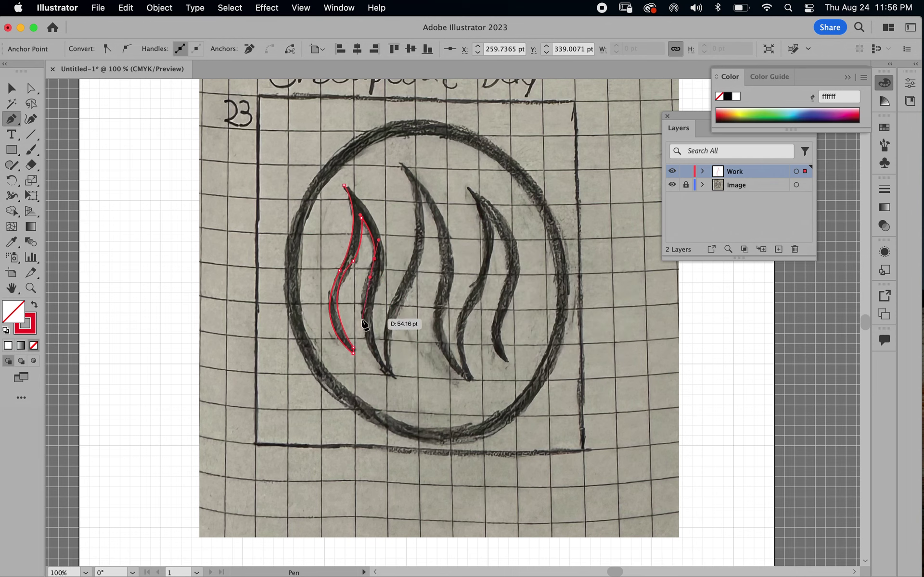
left_click(390, 379)
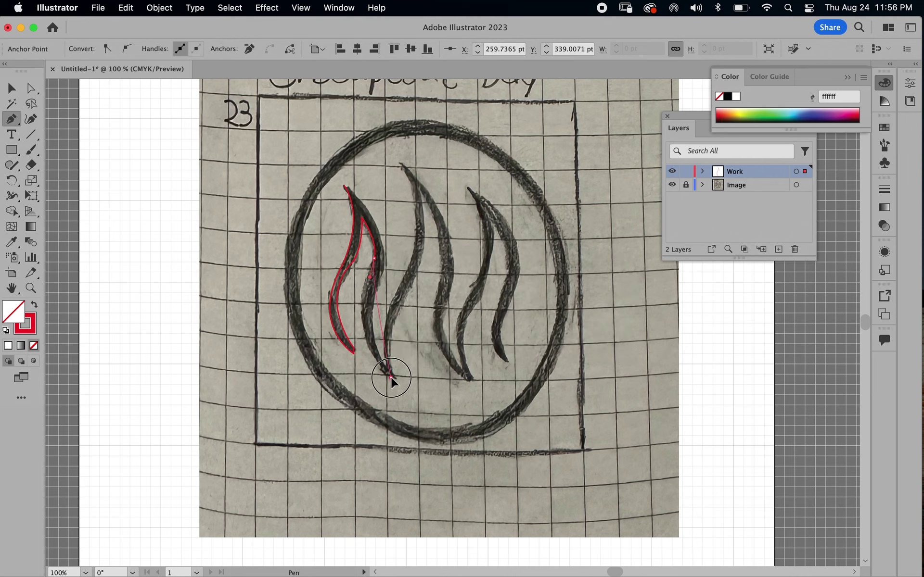
left_click_drag(391, 378, 445, 440)
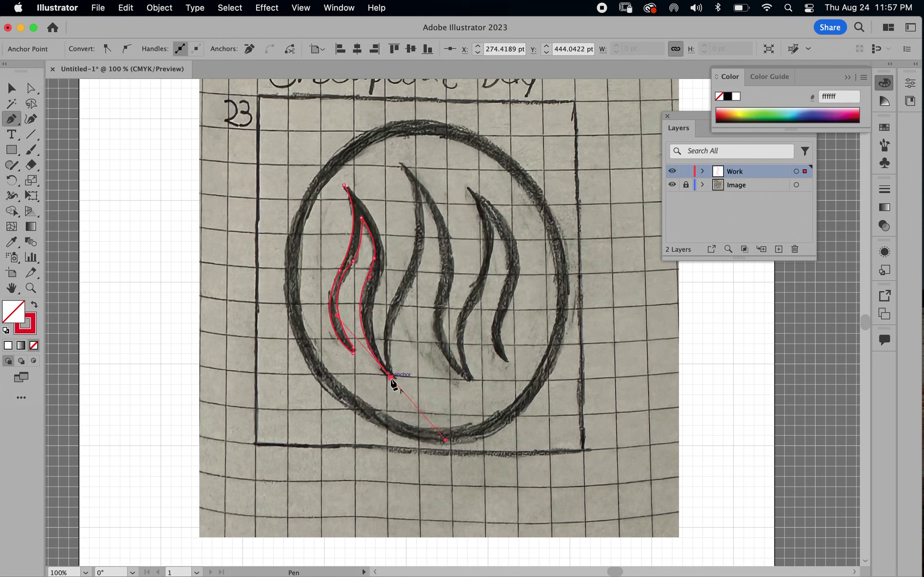
left_click_drag(391, 379, 399, 384)
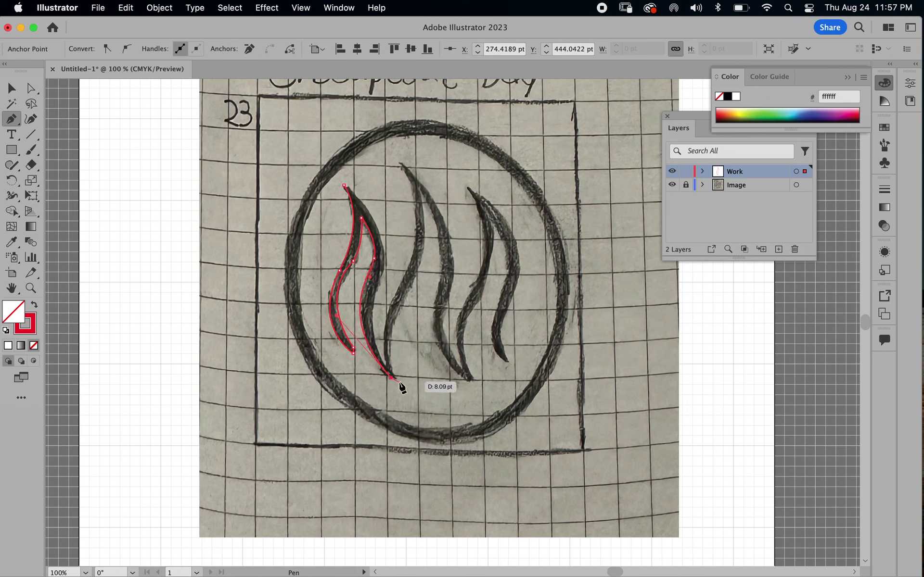
left_click(397, 383)
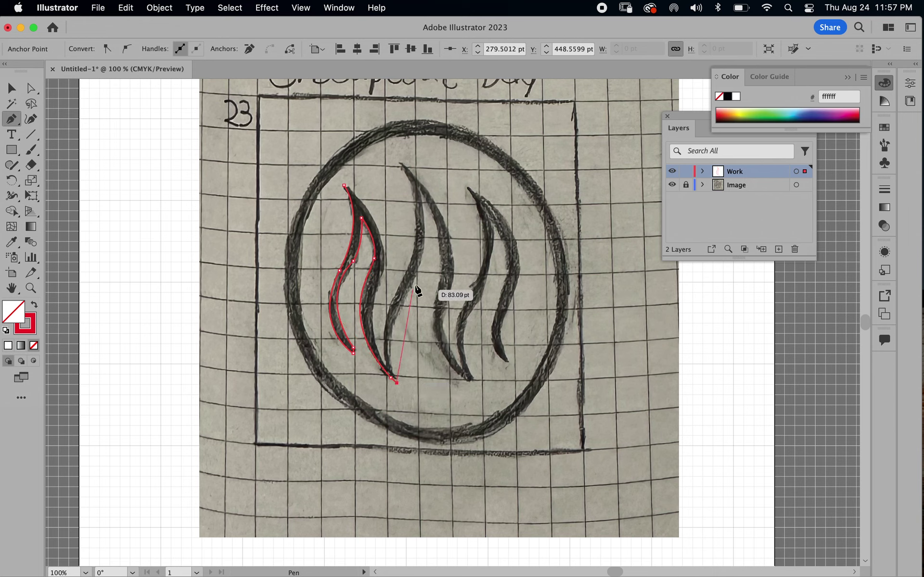
Trace the middle flame's inner edges up to its inside peak and down to the lower point shared with the right flame.
left_click_drag(416, 276, 460, 231)
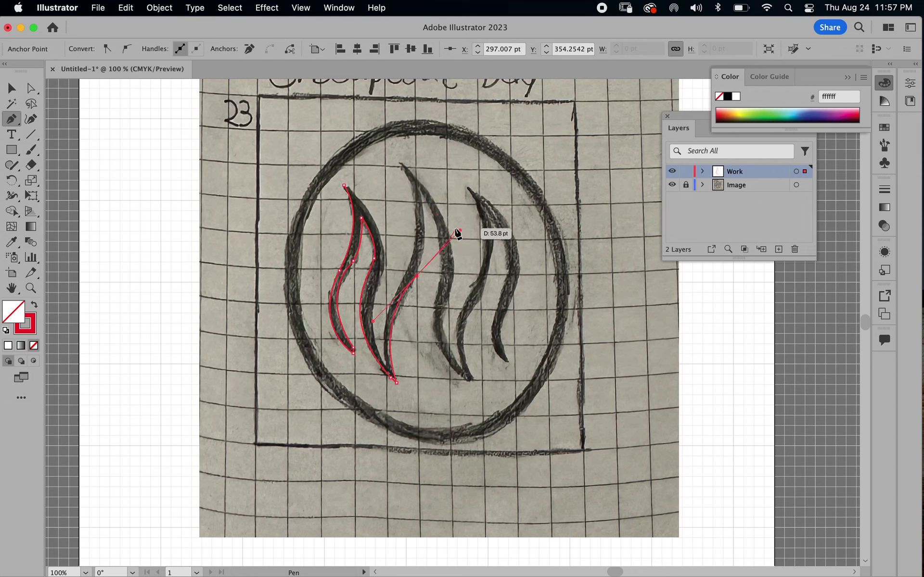
left_click_drag(460, 231, 431, 260, "alt")
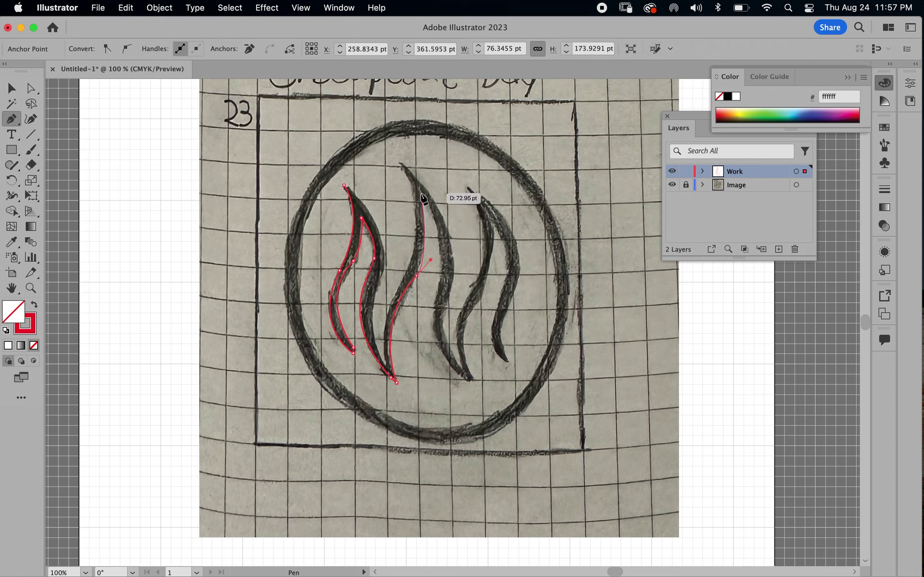
left_click_drag(421, 188, 422, 192)
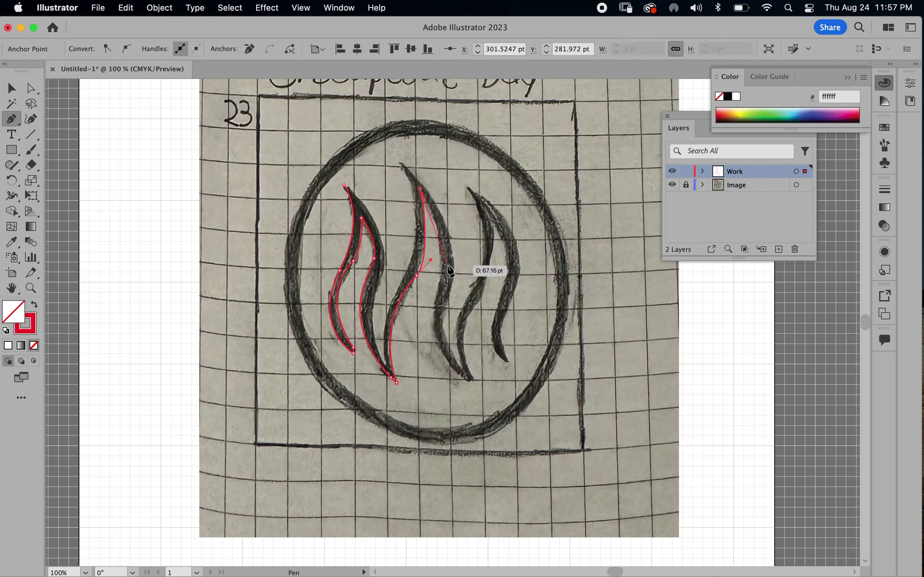
left_click_drag(443, 274, 439, 313)
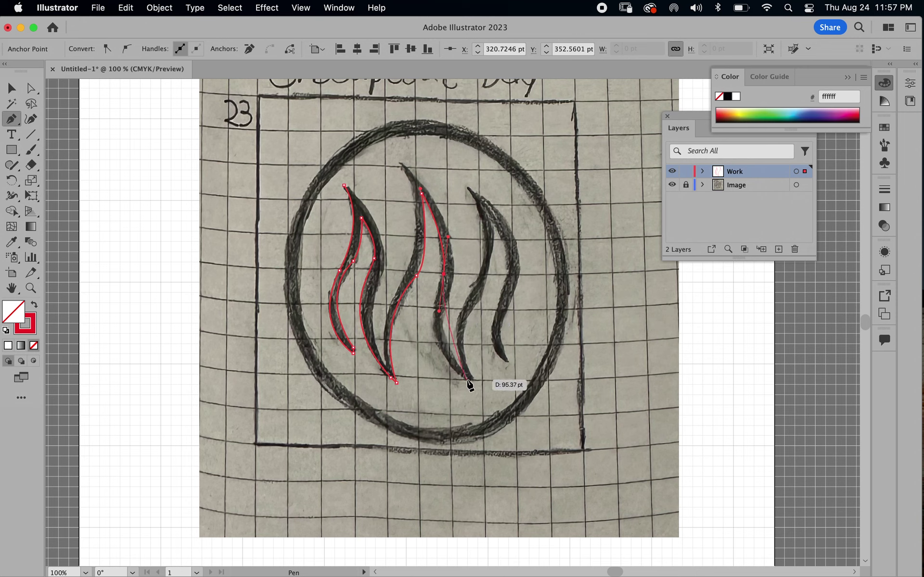
left_click_drag(467, 381, 523, 433)
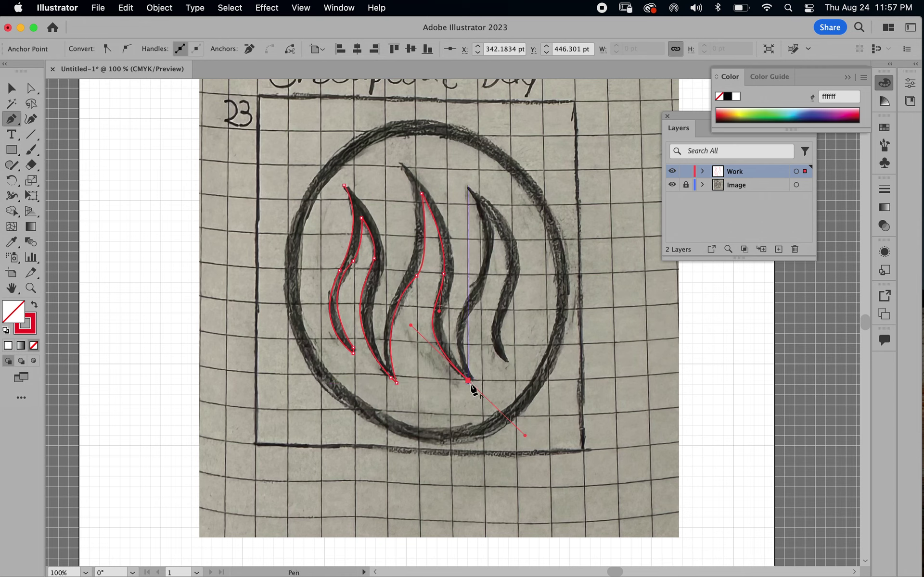
Trace the right flame's inner edges up to its inside peak and down to the lower end of its right stroke.
left_click_drag(470, 383, 506, 282)
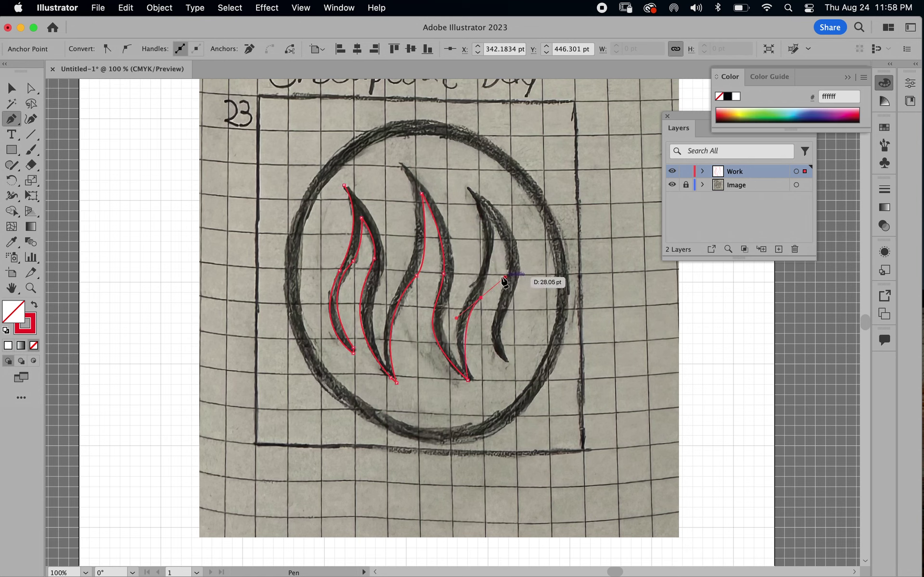
left_click(491, 218)
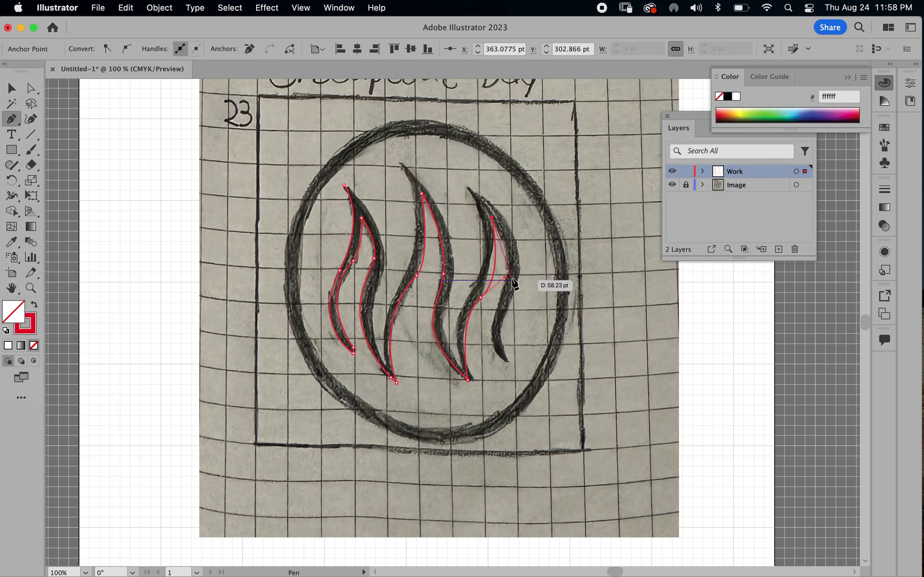
left_click_drag(503, 287, 492, 321)
left_click_drag(505, 361, 532, 378)
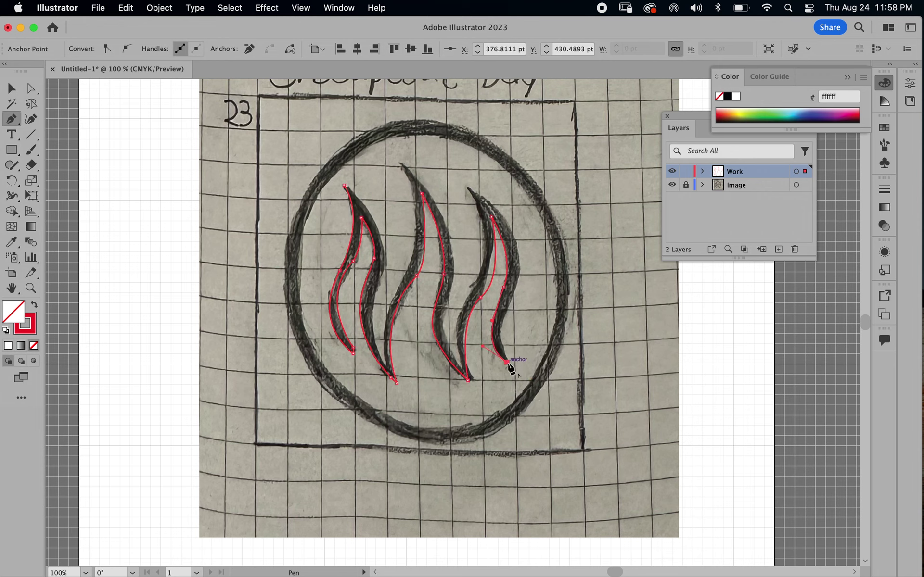
Trace the right flame's outer right edge up to its tip, shortening the curve handle beside the flame's widest bend.
left_click_drag(509, 364, 521, 273)
left_click_drag(520, 273, 553, 208)
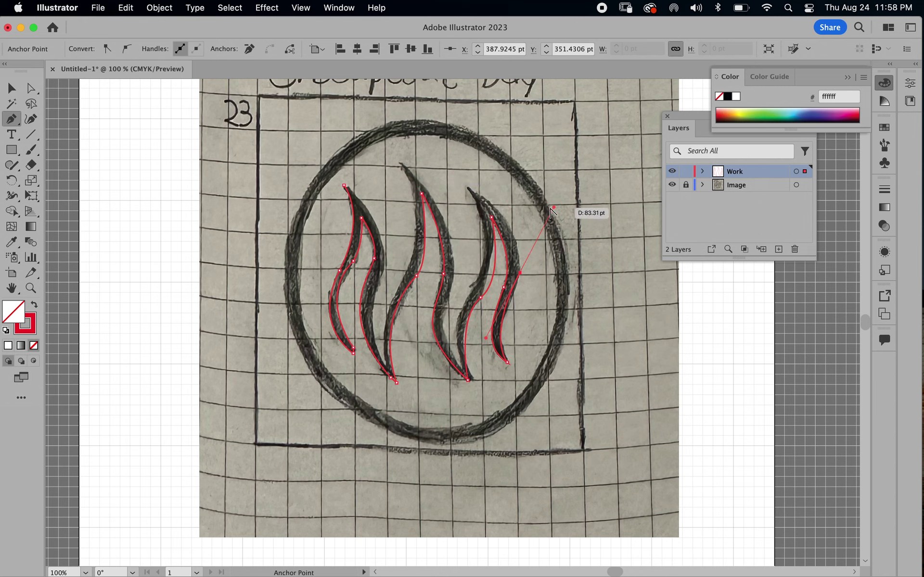
left_click_drag(554, 207, 530, 242)
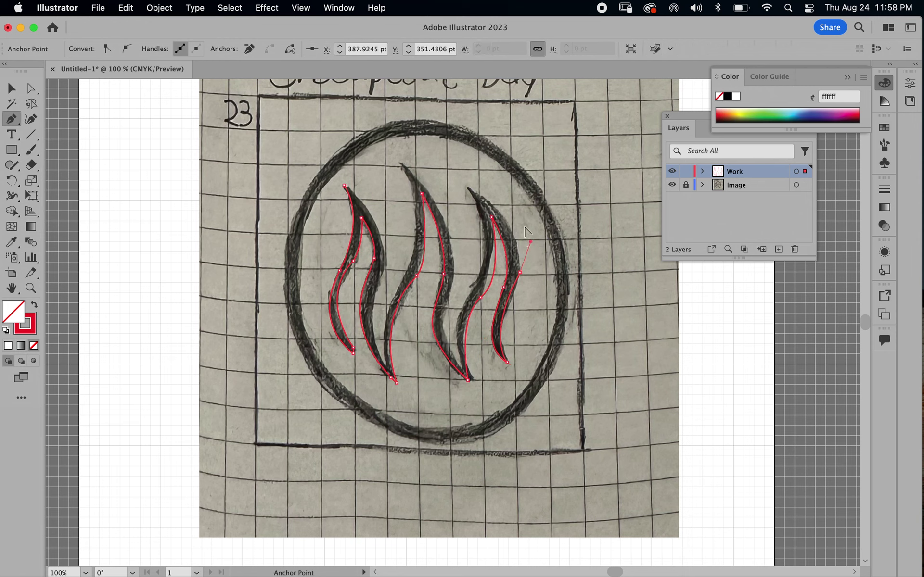
left_click(469, 189)
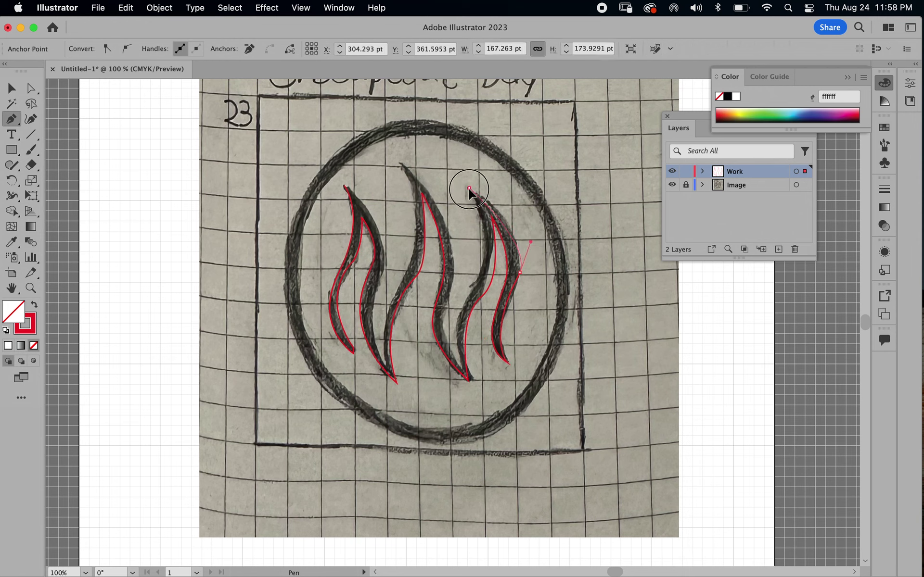
left_click_drag(469, 189, 450, 178)
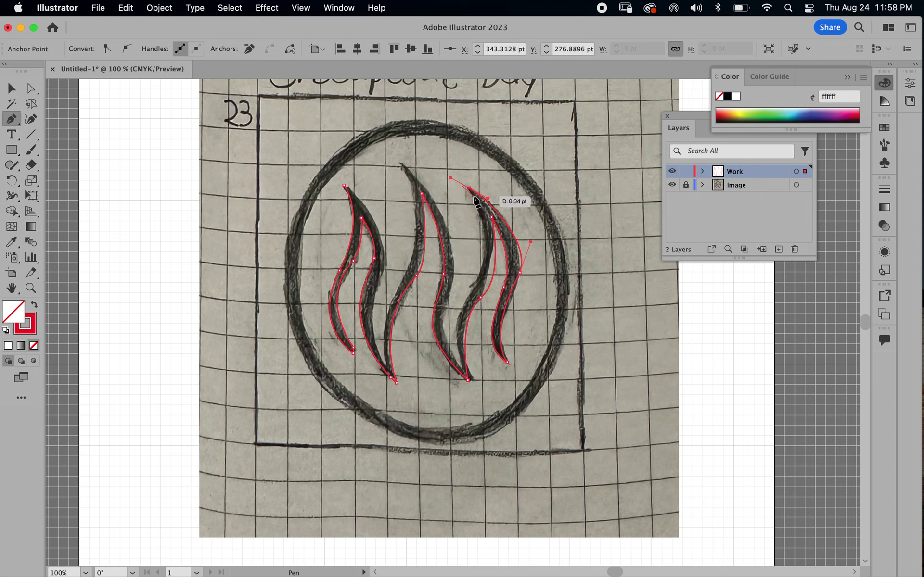
Trace the right flame's outer left edge from its tip down to the valley between the middle and right flames.
left_click_drag(478, 216, 479, 277)
left_click_drag(479, 277, 465, 307)
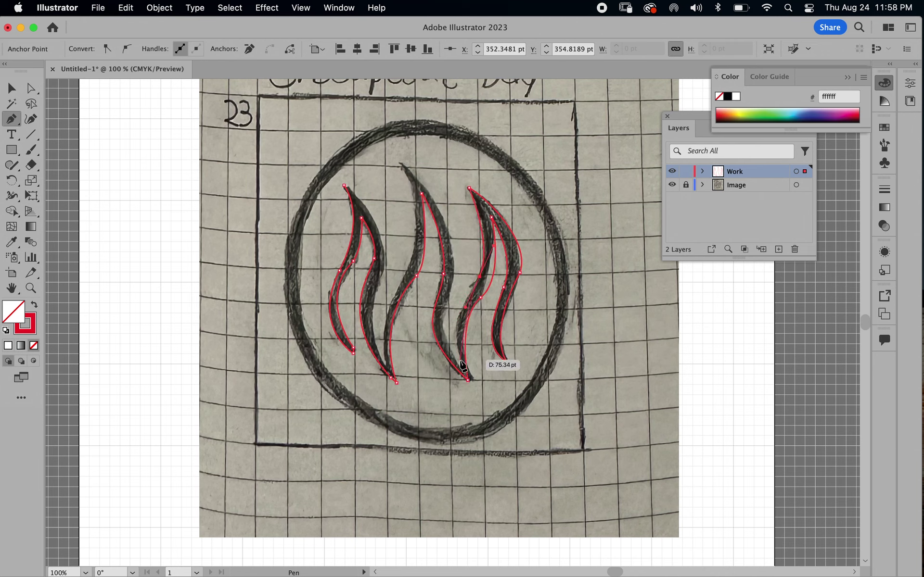
left_click_drag(461, 360, 477, 401)
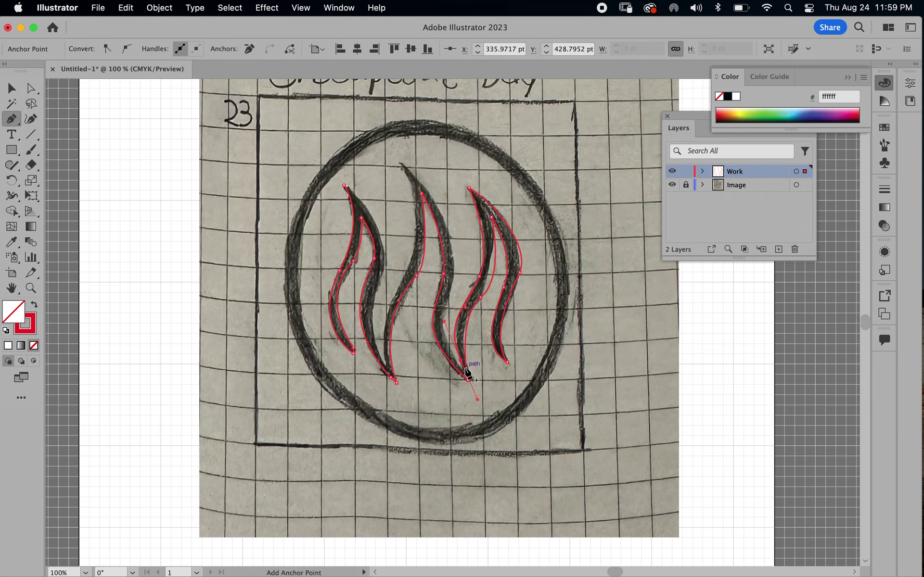
Trace the middle flame's outer edges up over its tip and down to the valley between the left and middle flames.
left_click_drag(460, 361, 463, 258)
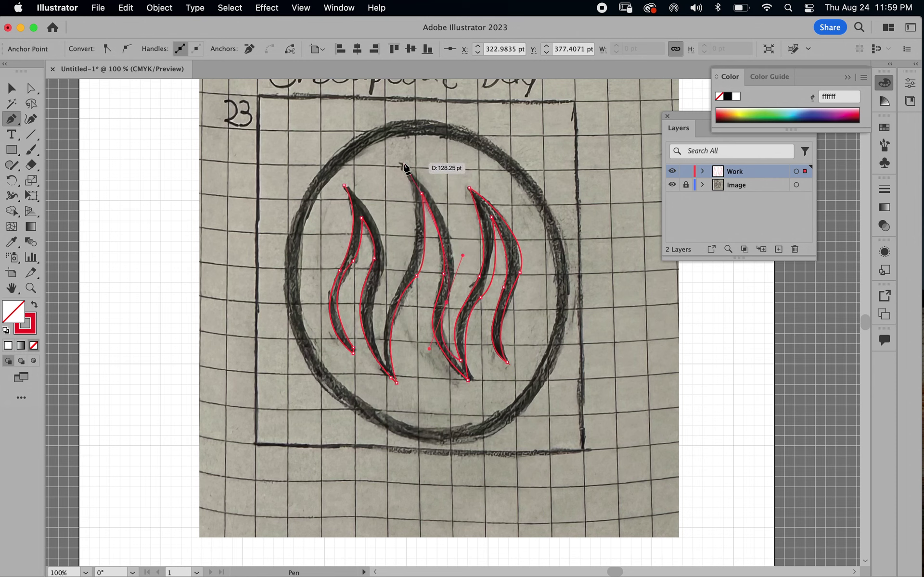
left_click_drag(404, 166, 356, 119)
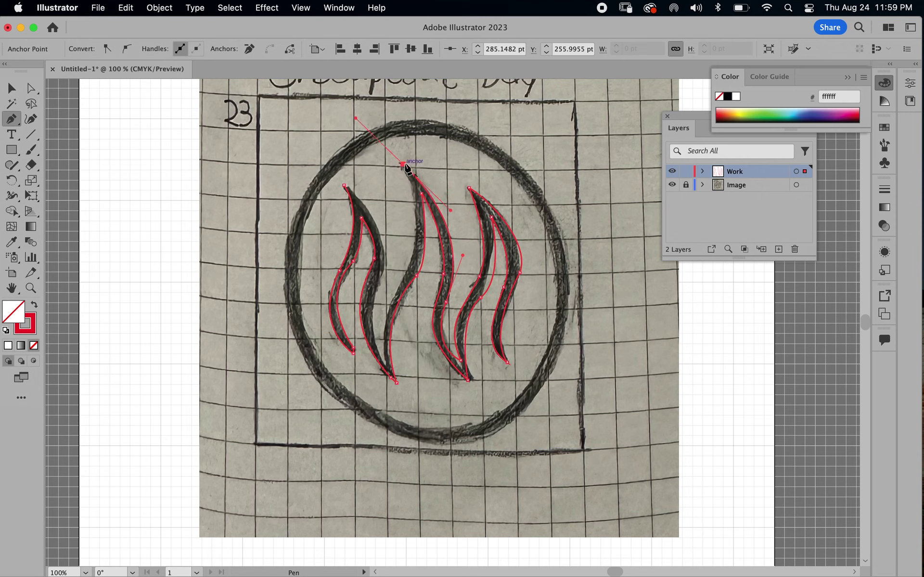
left_click_drag(404, 167, 378, 314)
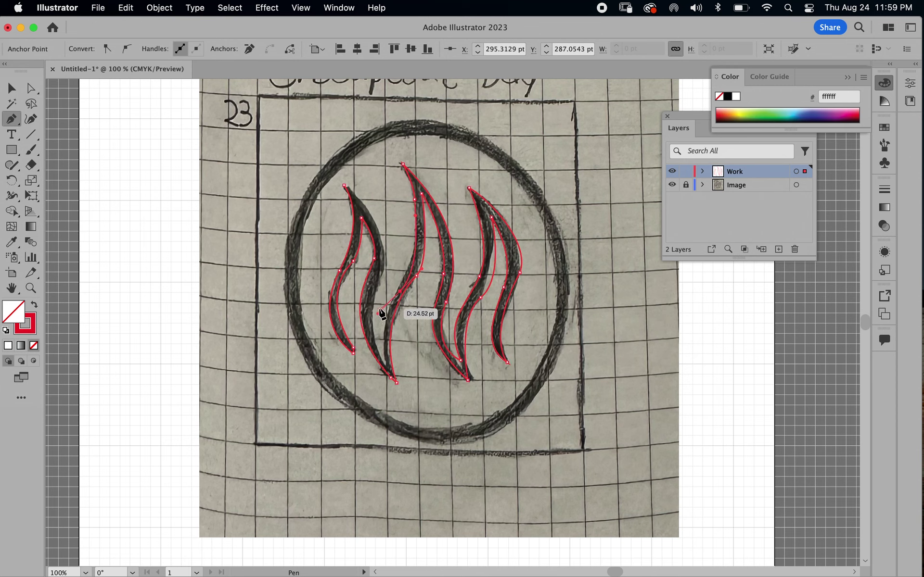
left_click(388, 367)
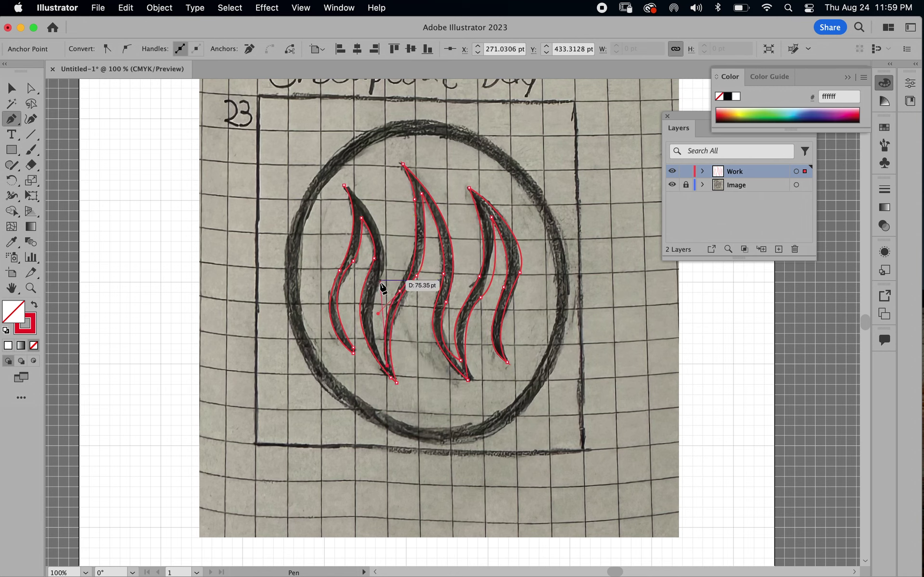
Trace the left flame's outer right edge up to its tip and close the path at the starting anchor.
left_click_drag(381, 280, 406, 244)
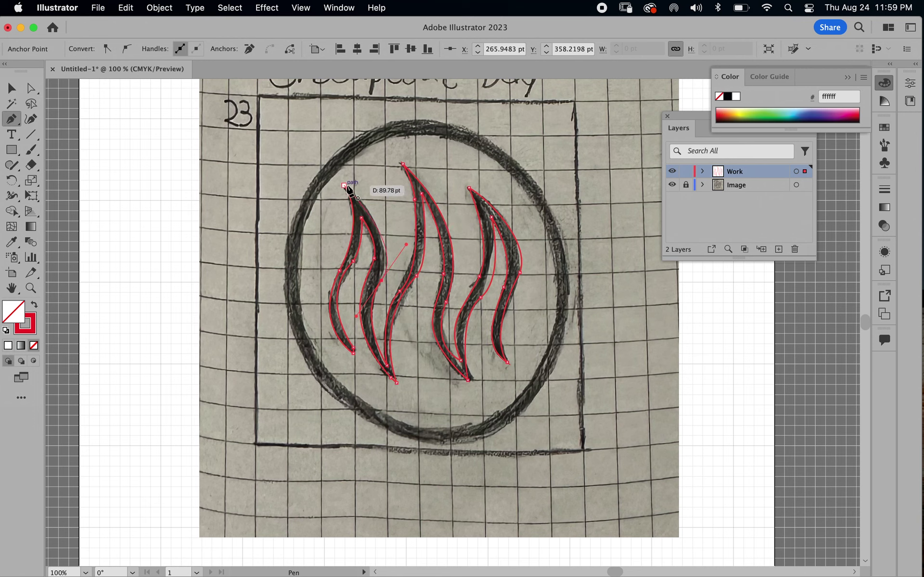
left_click_drag(349, 191, 325, 192)
left_click_drag(329, 180, 326, 181)
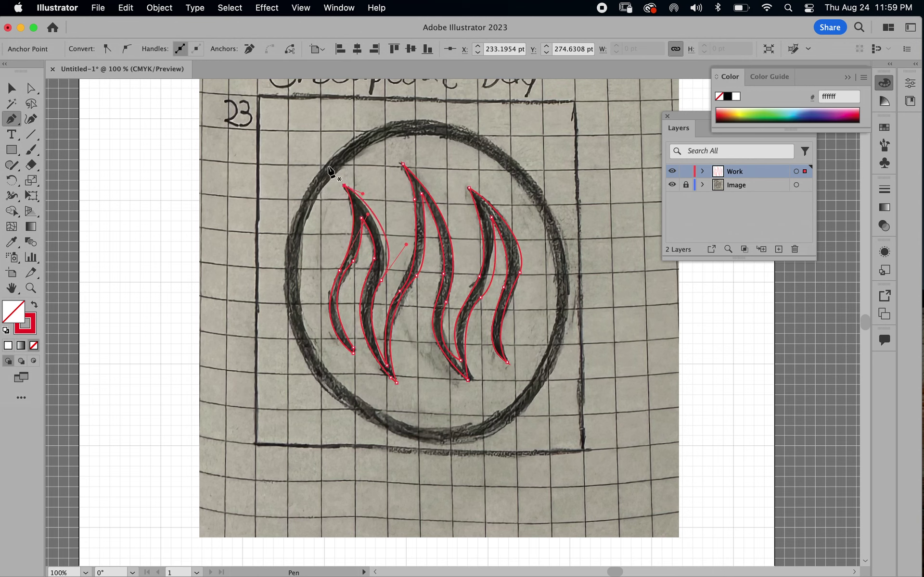
Hide the Image layer to check the traced flame outline on its own, and show the layer again.
left_click(672, 185)
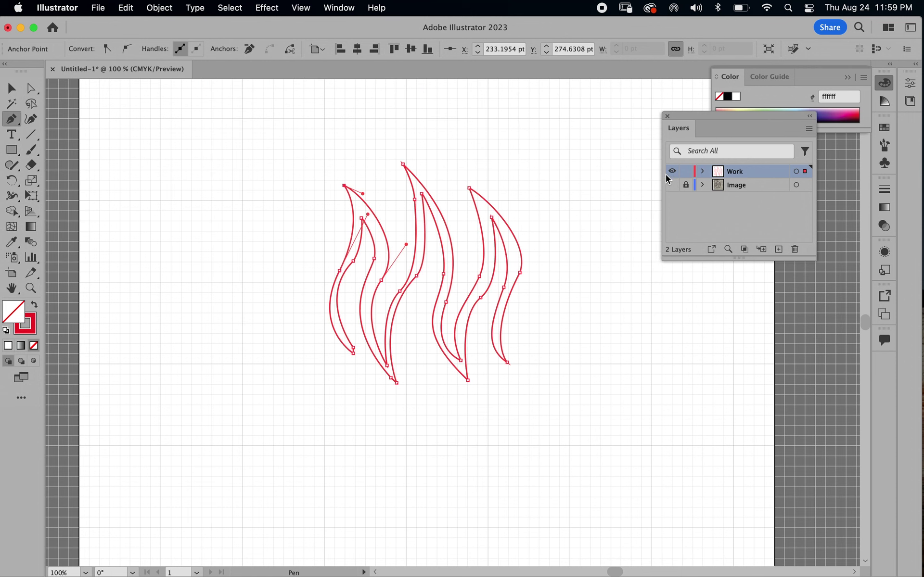
left_click(672, 185)
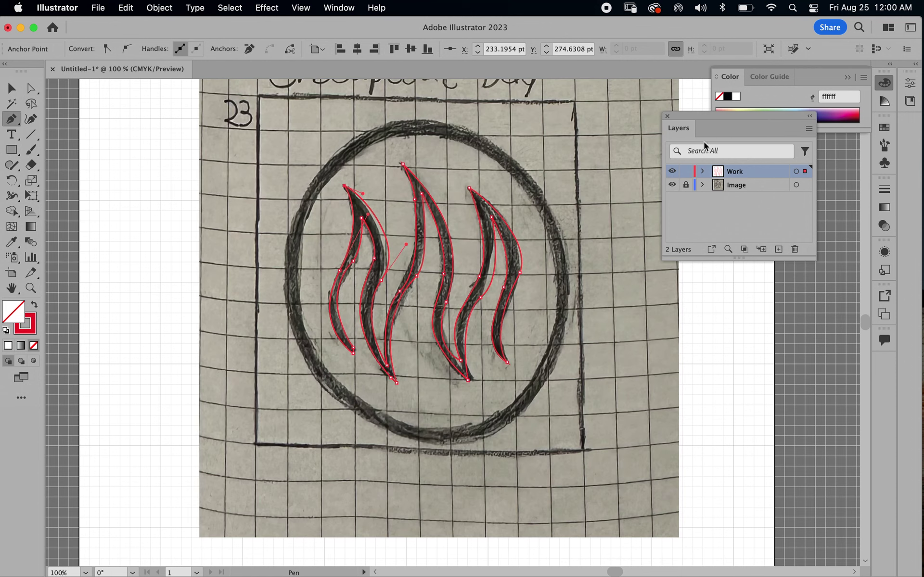
Hide the Image layer to inspect the red flame tracing alone, and turn the sketch back on.
left_click(672, 186)
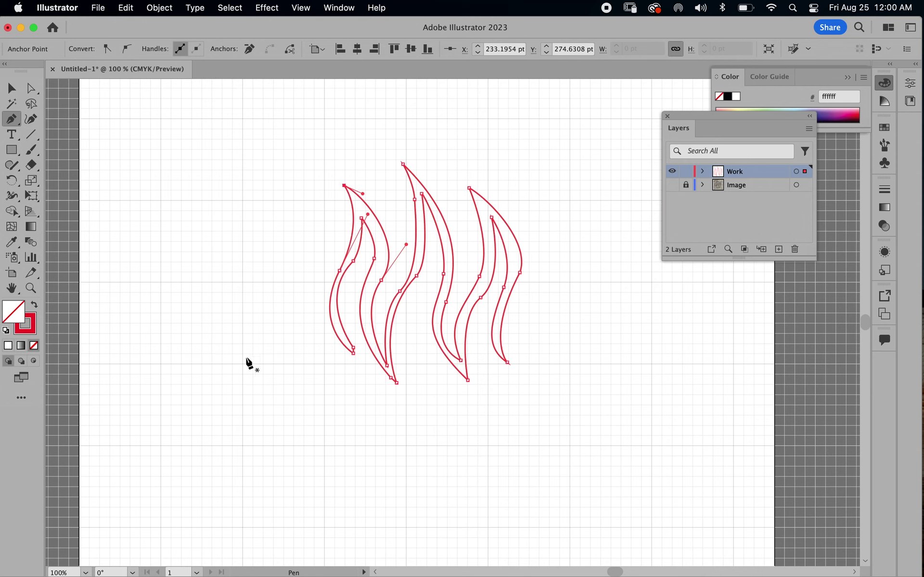
left_click(672, 185)
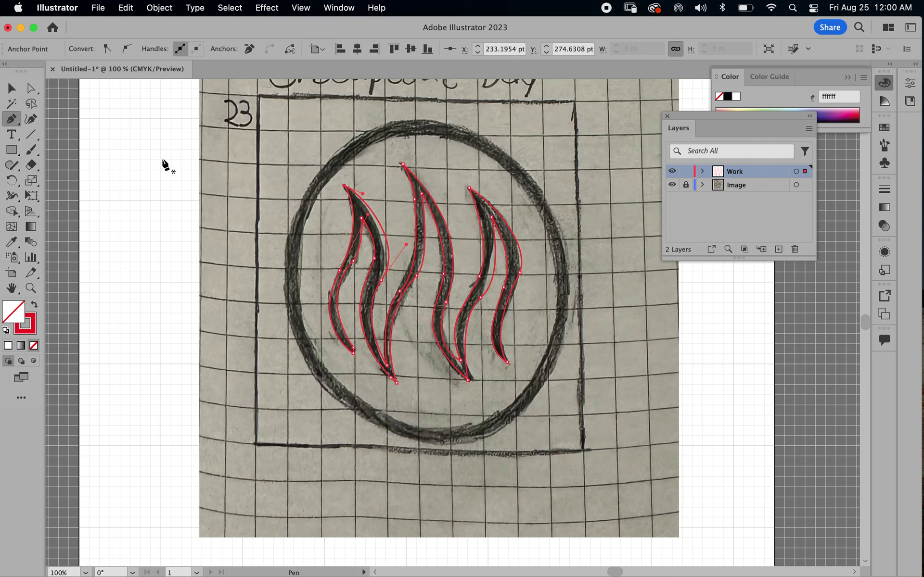
Place the flame outline on the blank artboard left of the sketch, shifting the unlocked sketch photo to the right and relocking the Image layer.
left_click(11, 88)
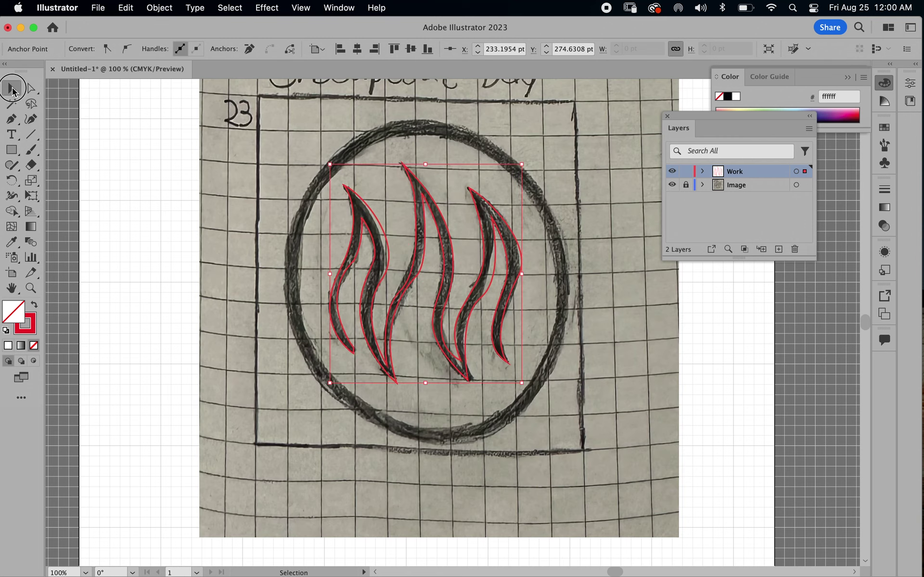
left_click_drag(442, 279, 300, 279)
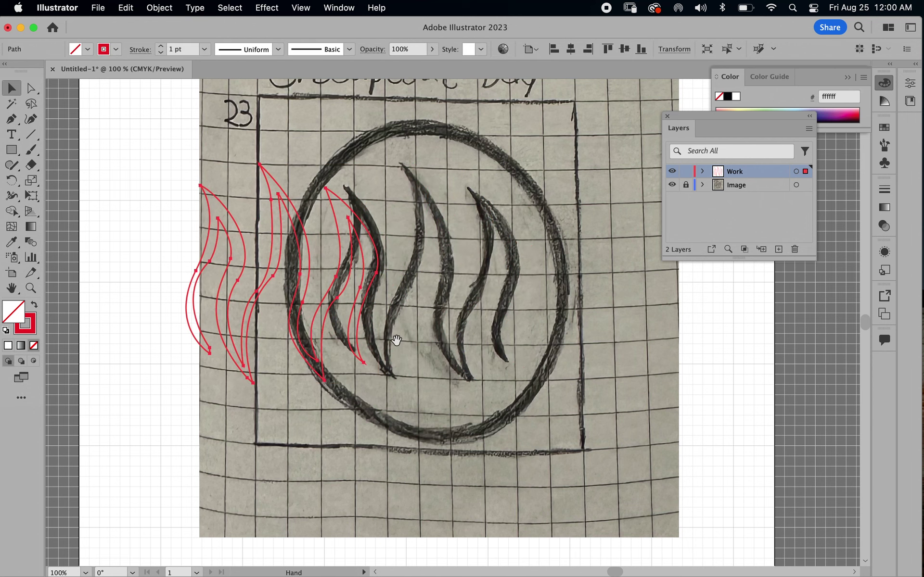
left_click_drag(377, 360, 588, 458)
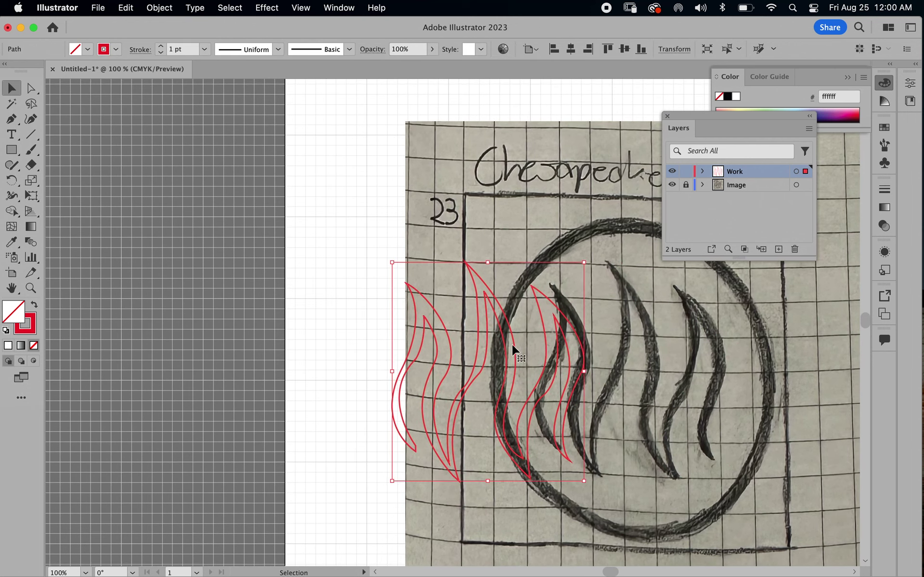
left_click_drag(484, 329, 352, 255)
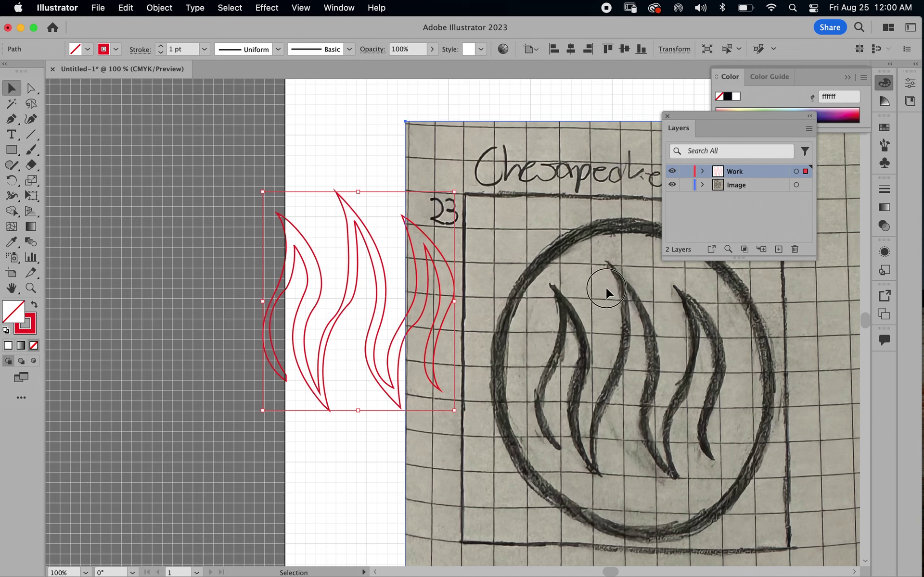
mouse_move(604, 290)
left_mouse_down()
mouse_move(753, 295)
mouse_move(753, 308)
left_mouse_up()
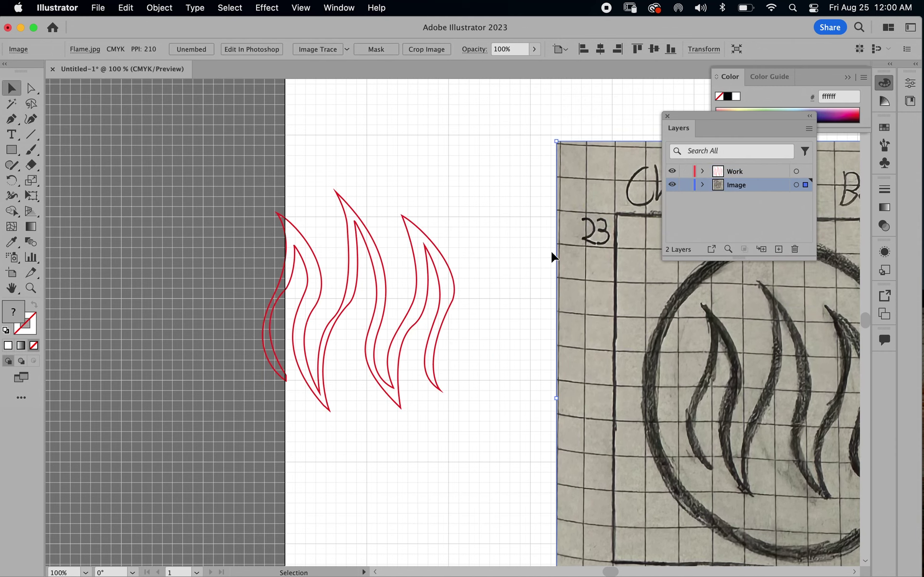
left_click(685, 184)
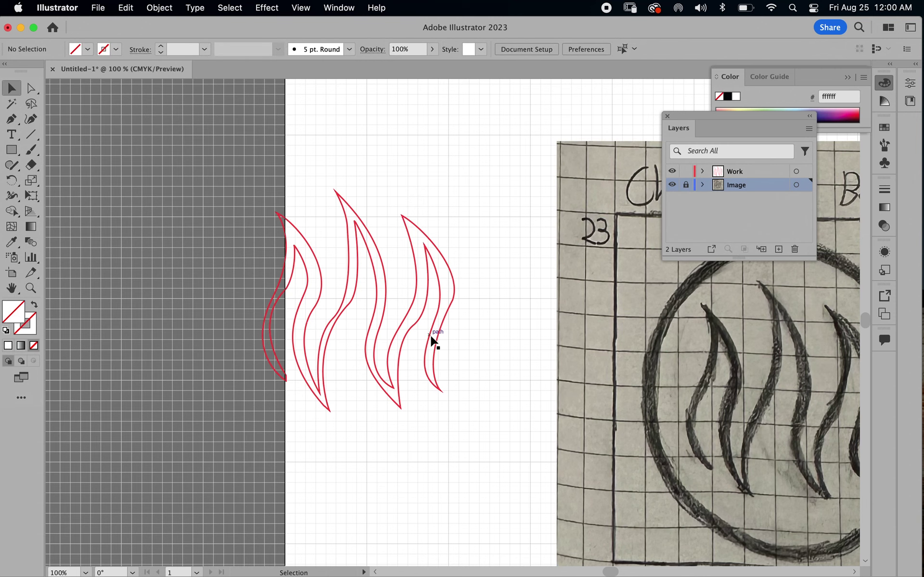
left_click_drag(433, 340, 522, 365)
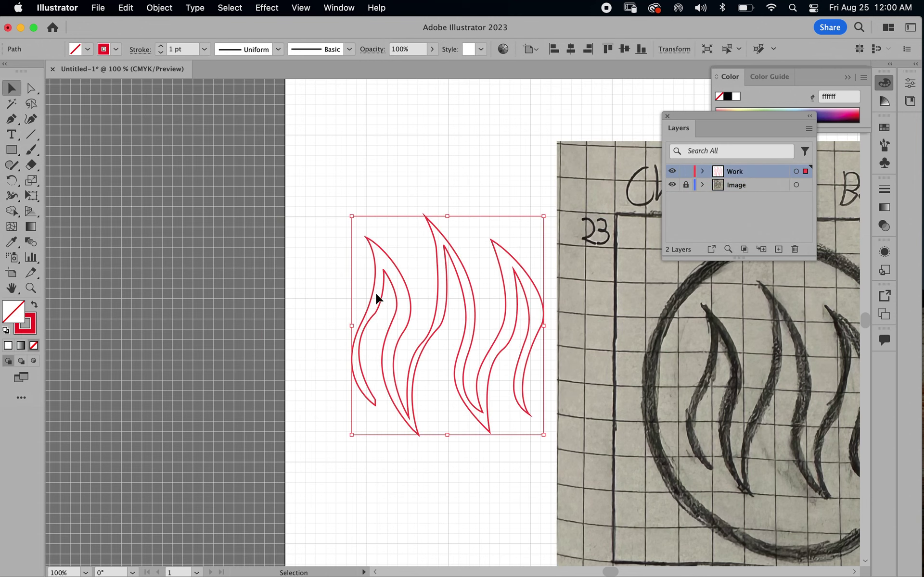
Change the Work layer's color to Dark Green in its layer options.
key("super+equal")
key("super+equal")
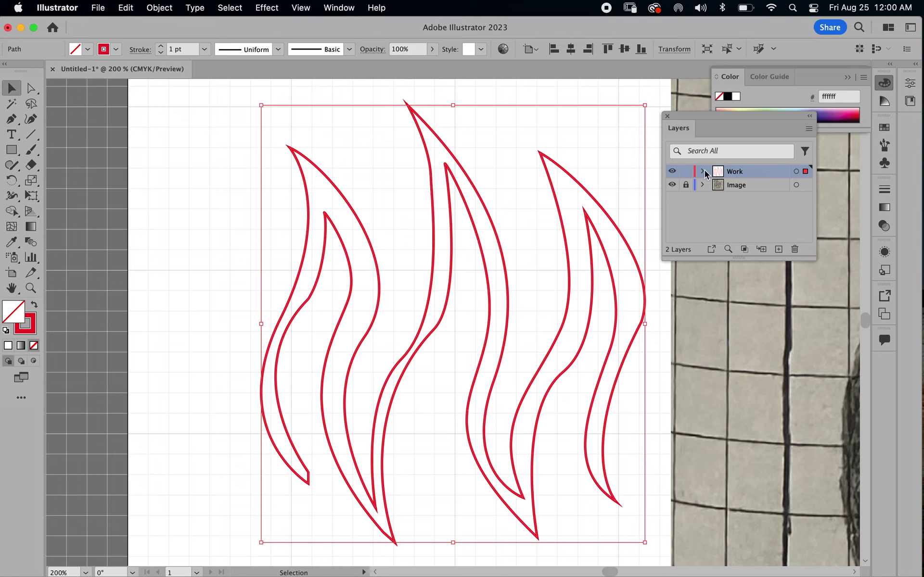
double_click(756, 173)
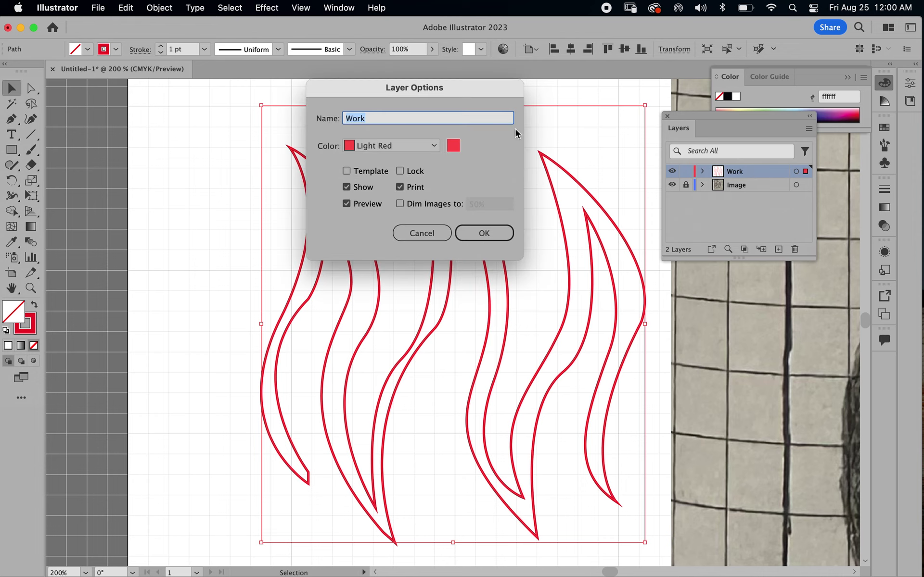
left_click(435, 146)
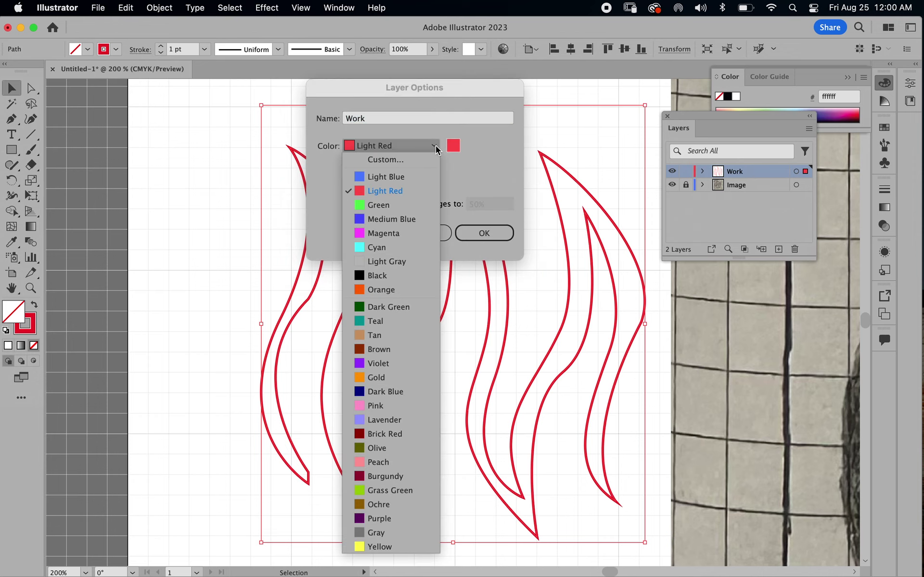
left_click(366, 308)
left_click(494, 232)
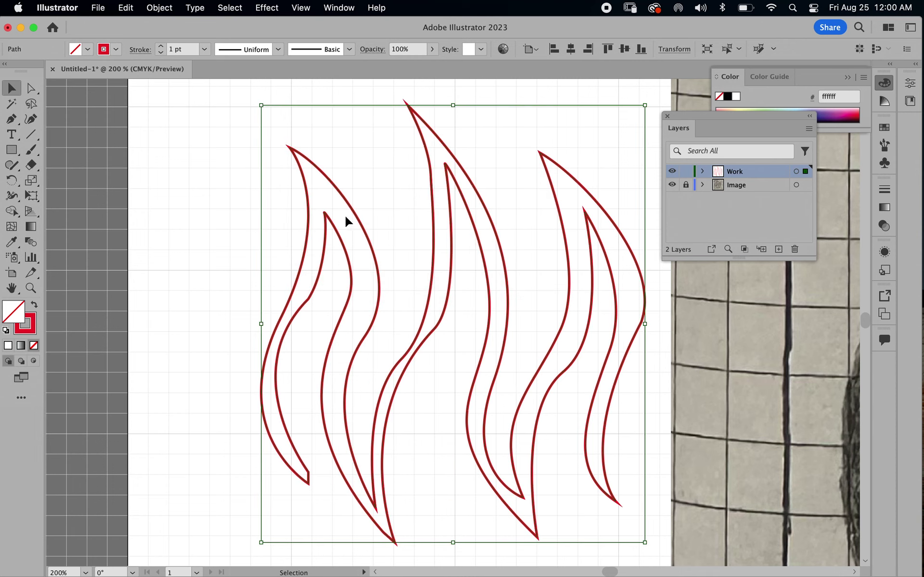
Try to lengthen the direction handle at the left flame's tip with Direct Selection, undo it, and deselect the path.
left_click(31, 88)
key("super+shift+a")
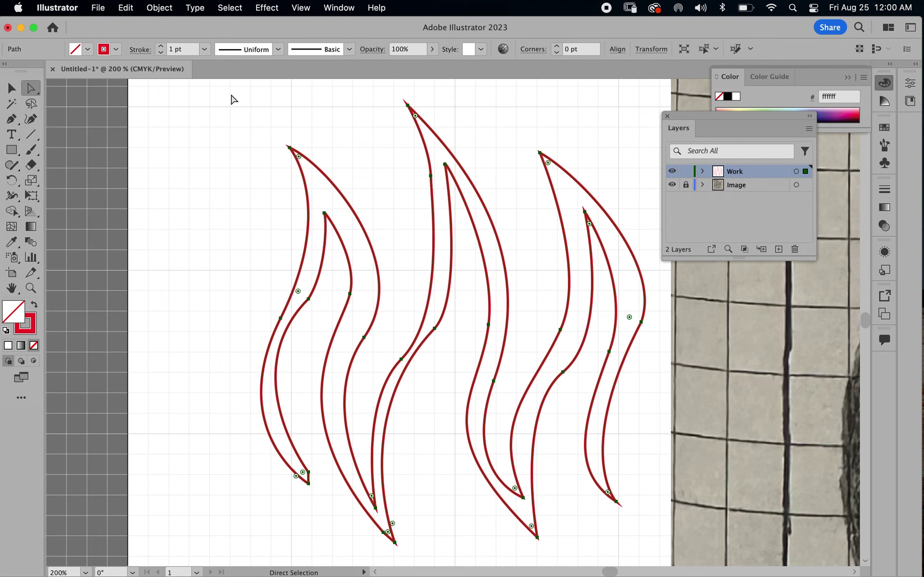
left_click(373, 245)
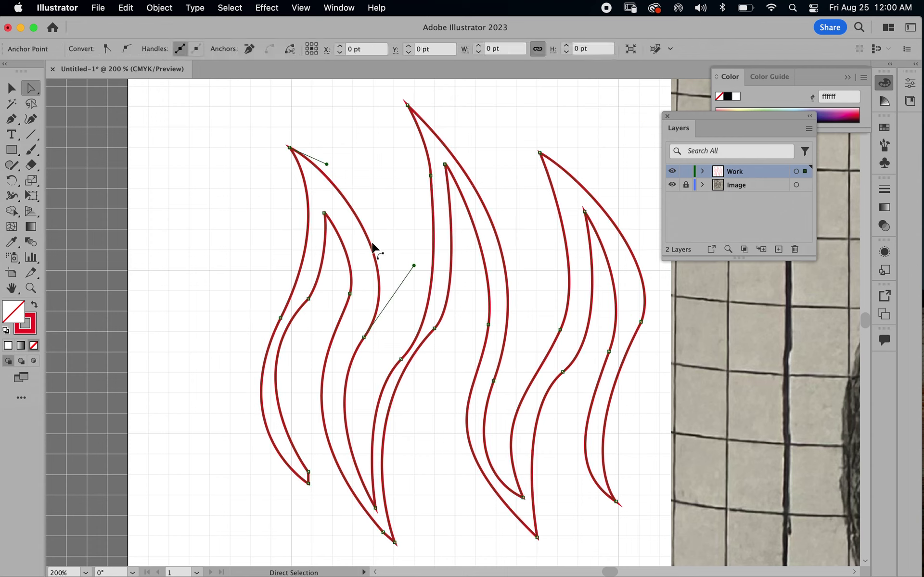
key("super+equal")
key("super+equal")
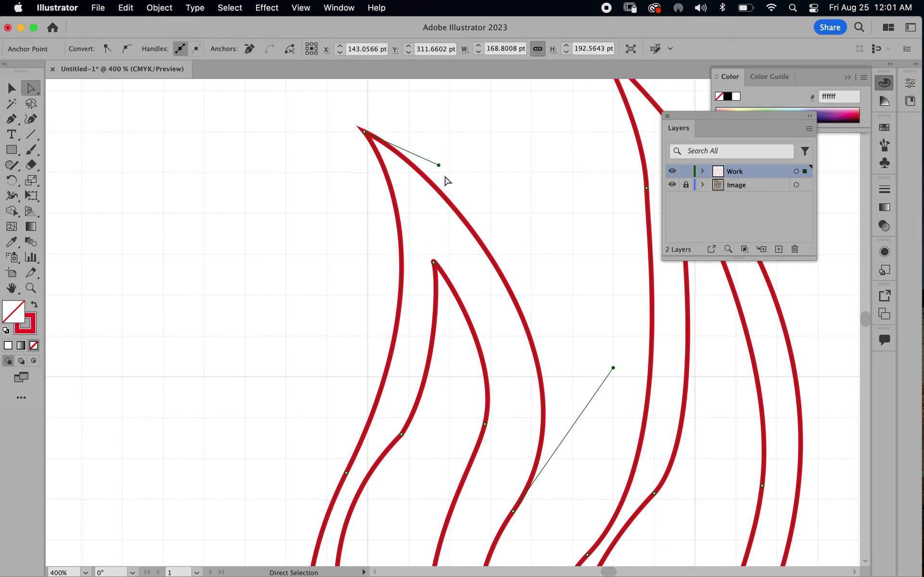
left_click_drag(439, 165, 444, 166)
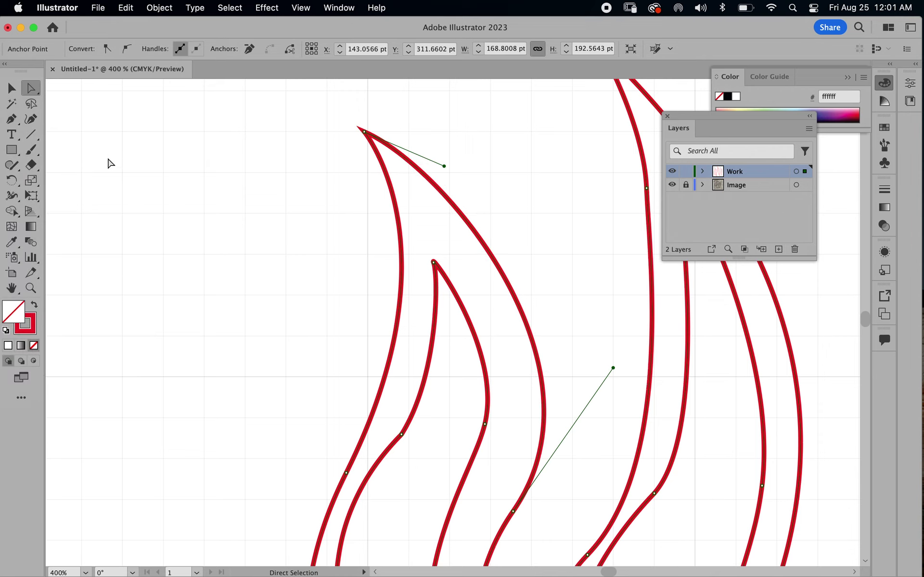
key("super+z")
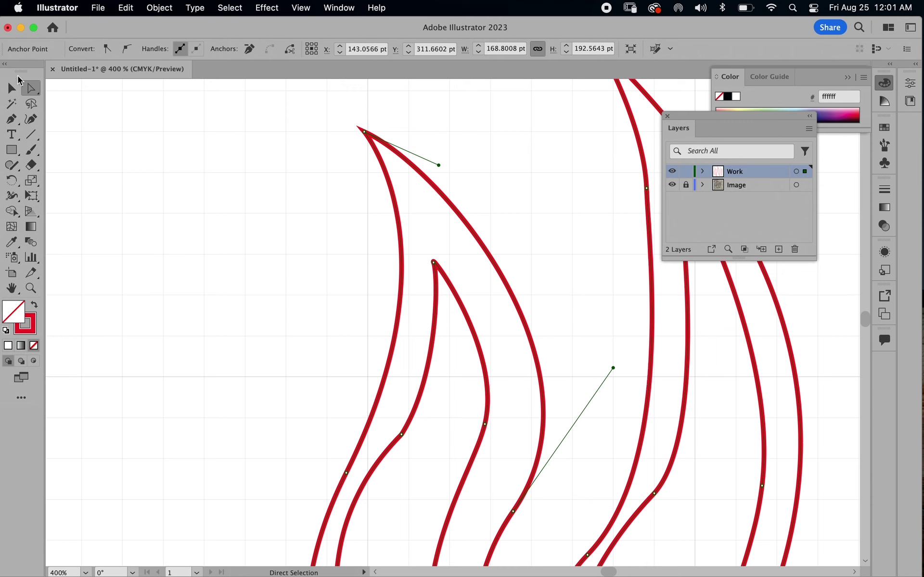
left_click(11, 87)
left_click(89, 151)
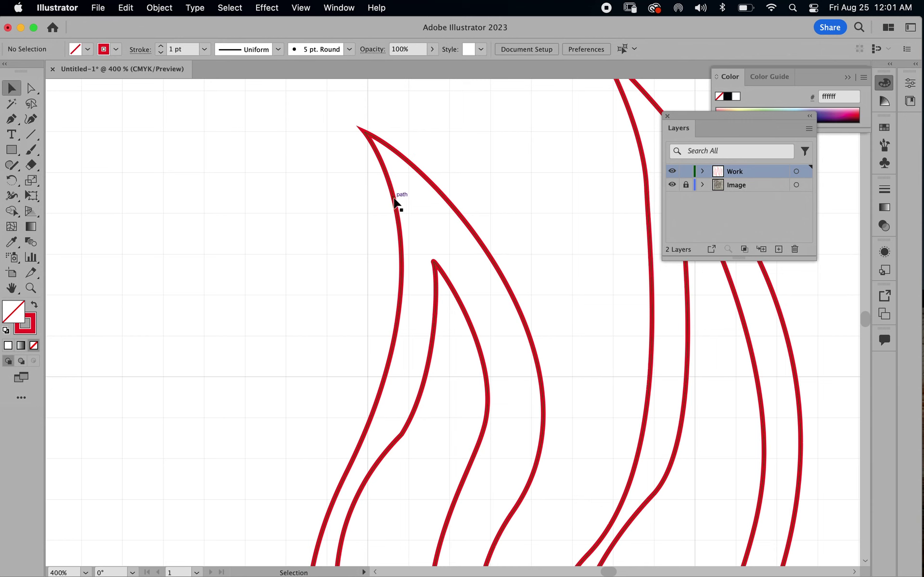
key("super+0")
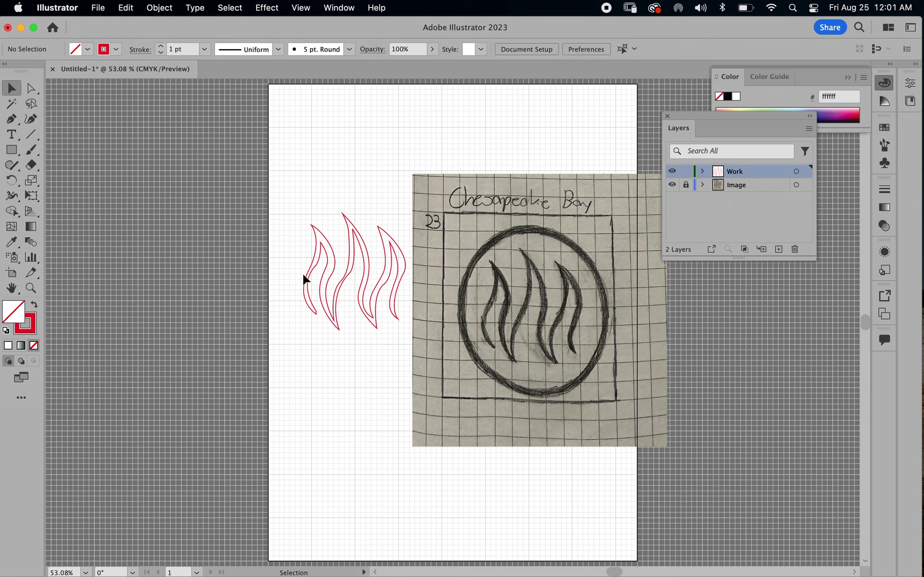
Reshape the inner edge of the left flame's left stroke by lengthening its mid-height anchor's upper direction handle and shortening the lower one.
left_click(347, 276)
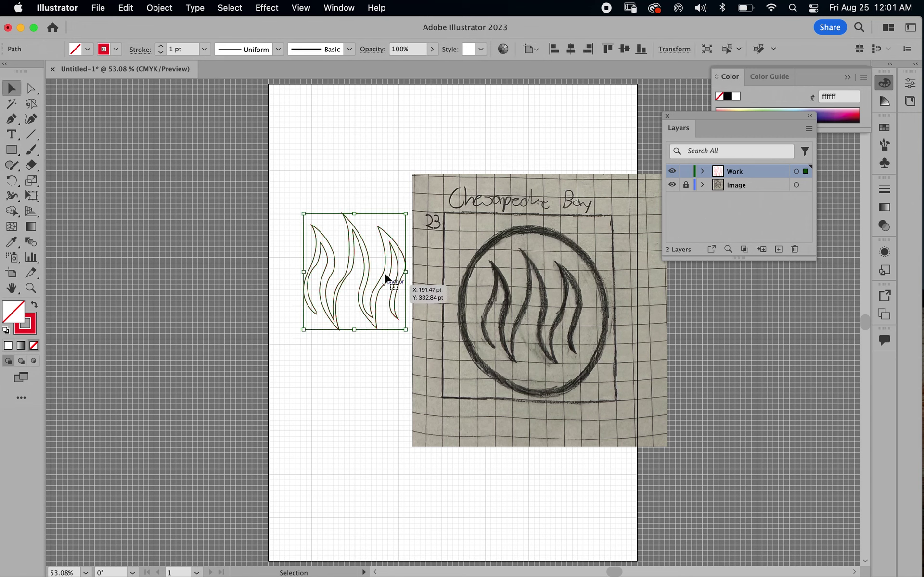
left_click(32, 90)
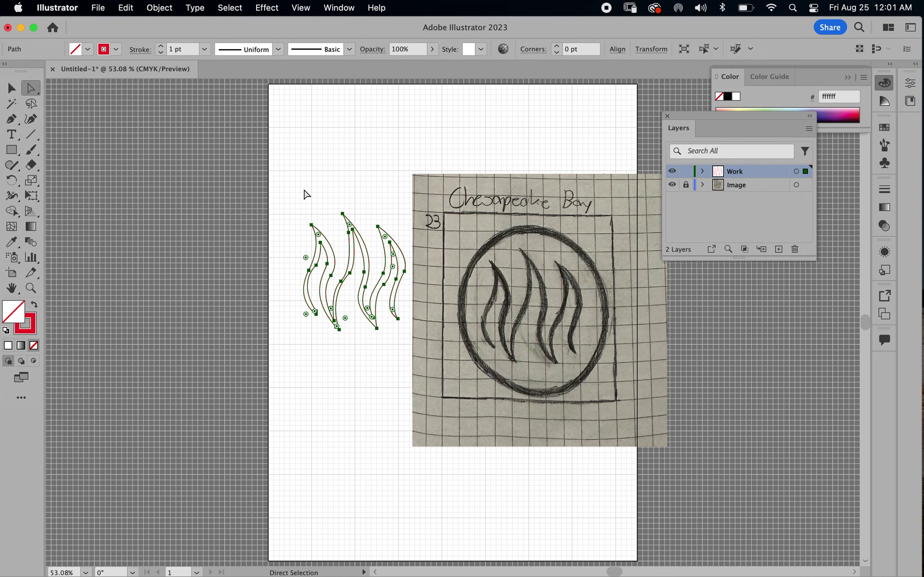
key("super+equal")
key("super+equal")
key("super+equal")
key("super+equal")
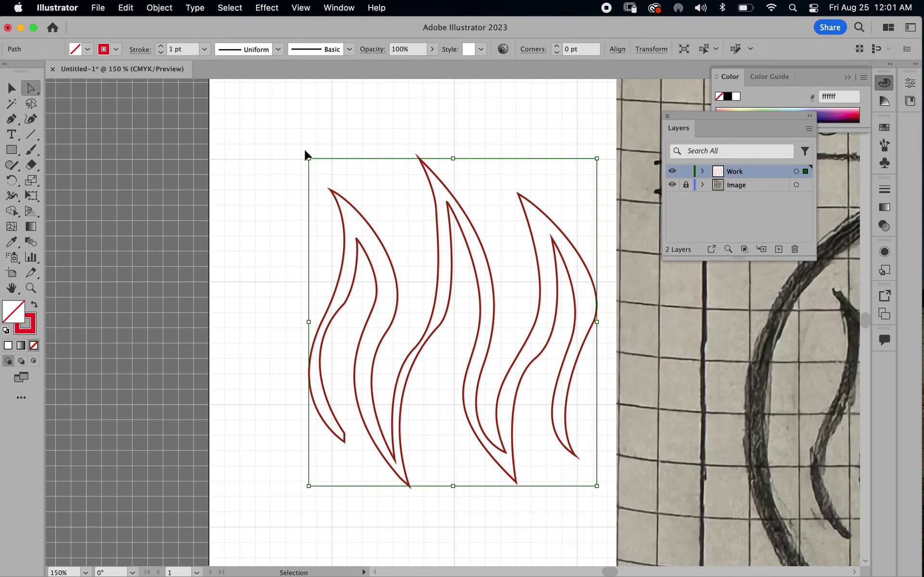
key("super+equal")
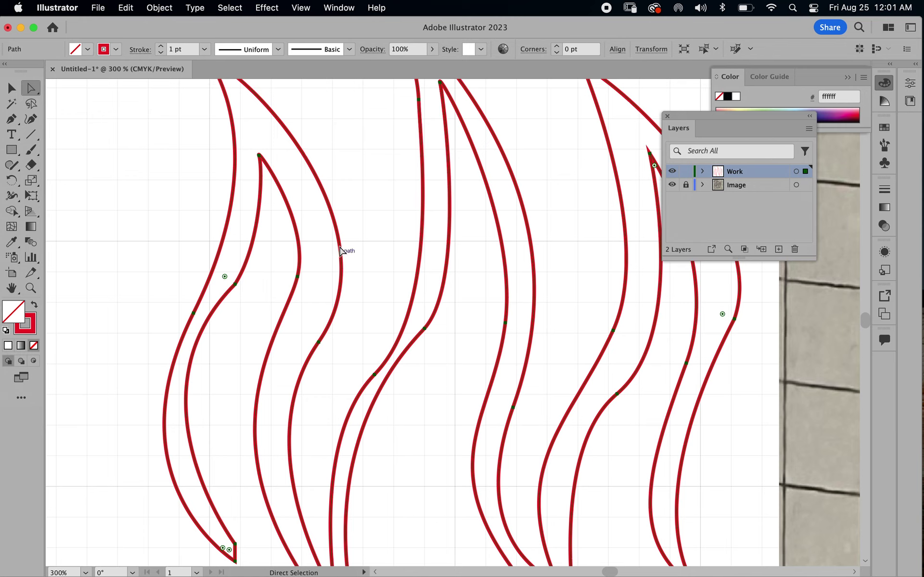
left_click(240, 294)
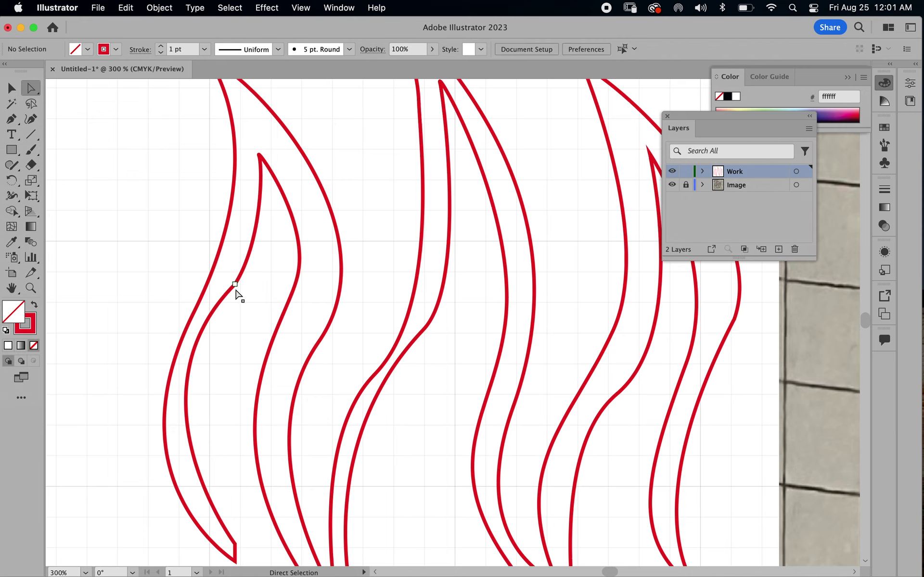
left_click(234, 286)
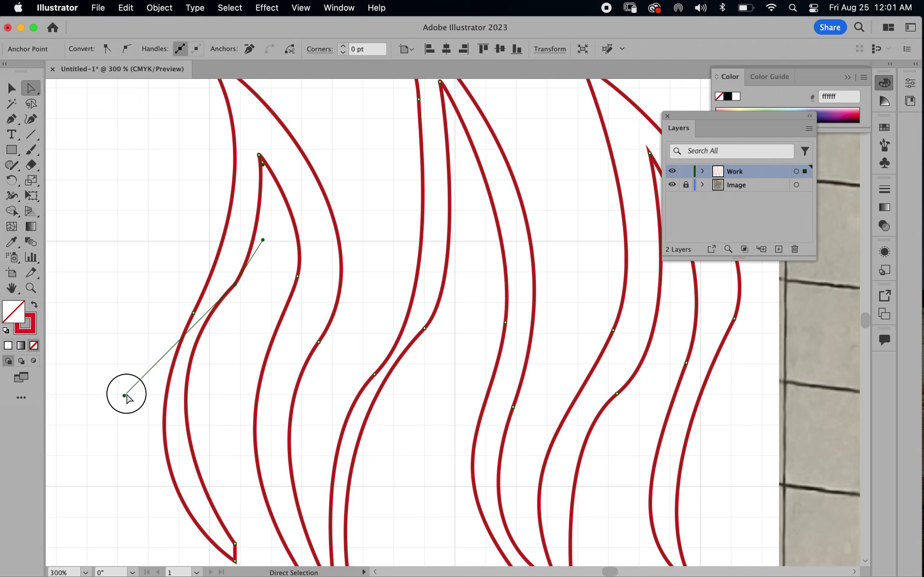
left_click(128, 408)
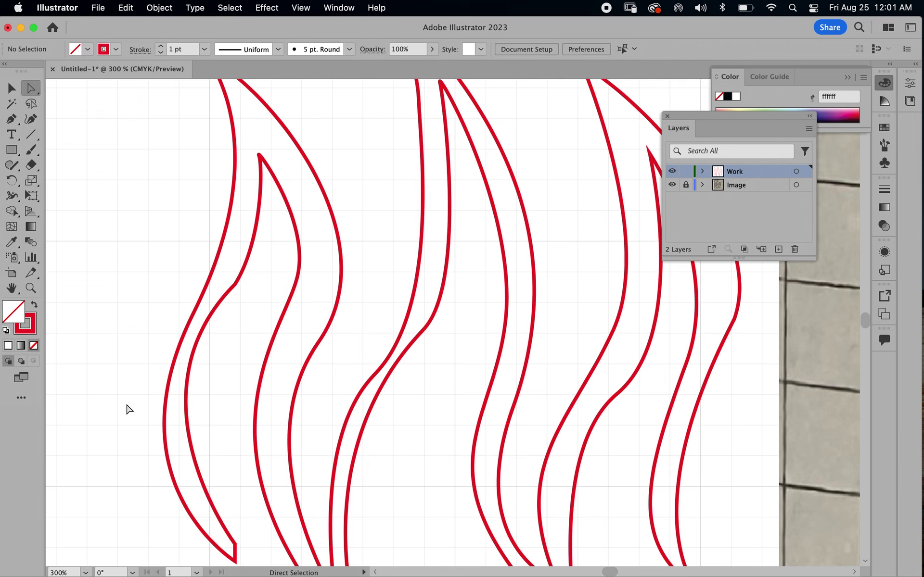
left_click(234, 285)
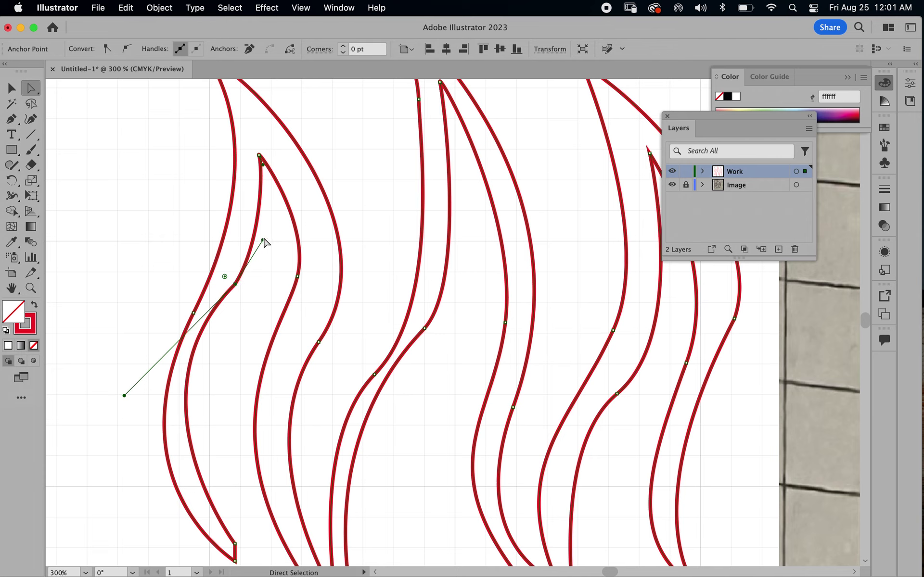
left_click_drag(262, 239, 267, 231)
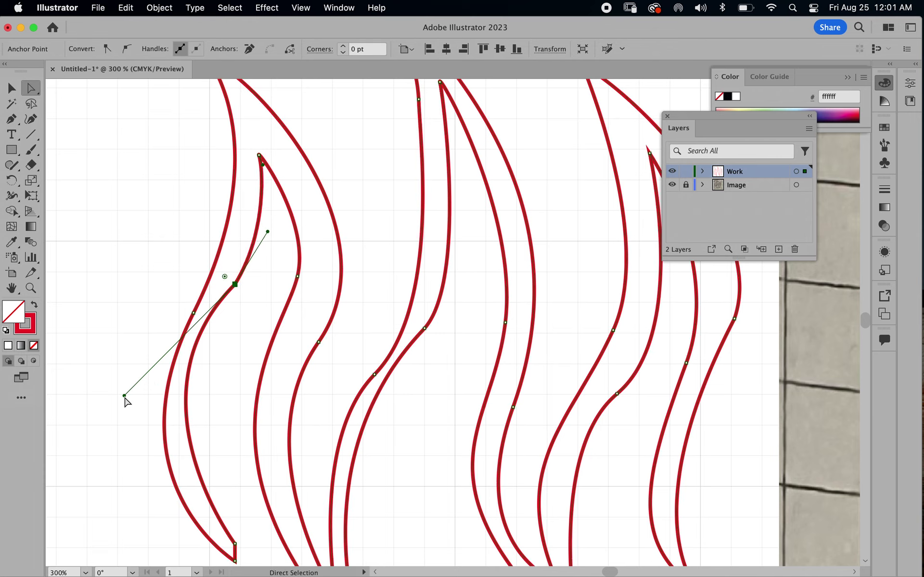
left_click_drag(124, 395, 165, 354)
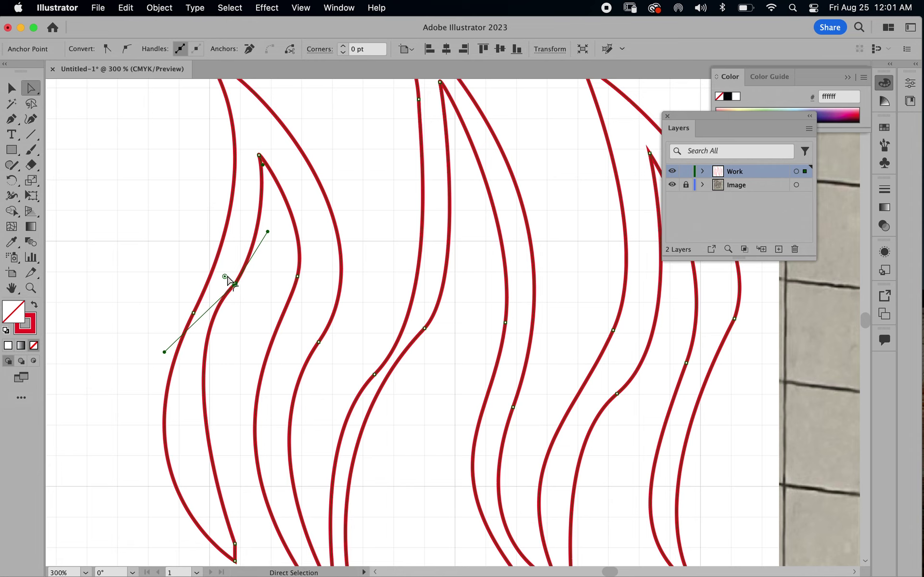
Round the corner at the left stroke's mid-height inner anchor and realign its direction handles into a smoother, steeper curve.
mouse_move(229, 278)
left_mouse_down()
mouse_move(198, 272)
mouse_move(230, 298)
left_mouse_up()
left_click_drag(162, 367, 177, 382)
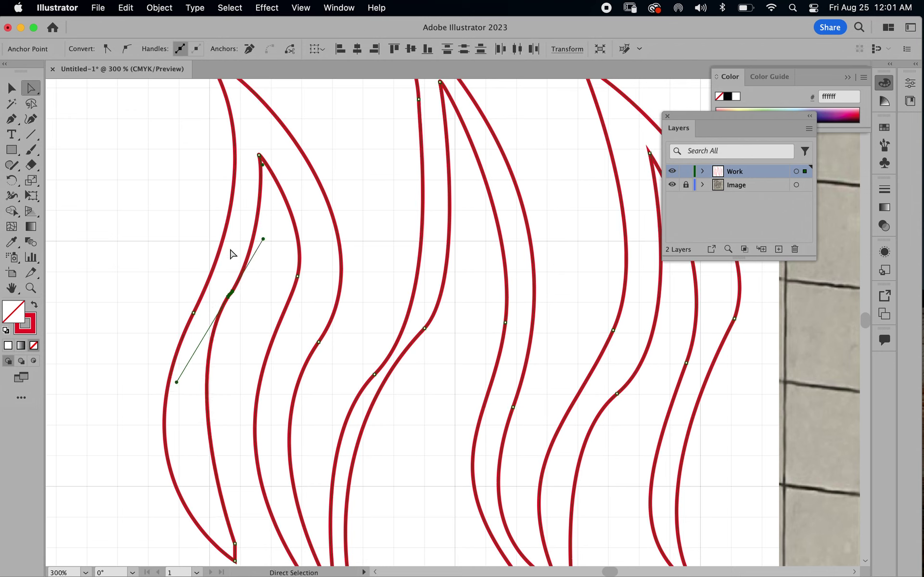
left_click_drag(177, 382, 178, 436)
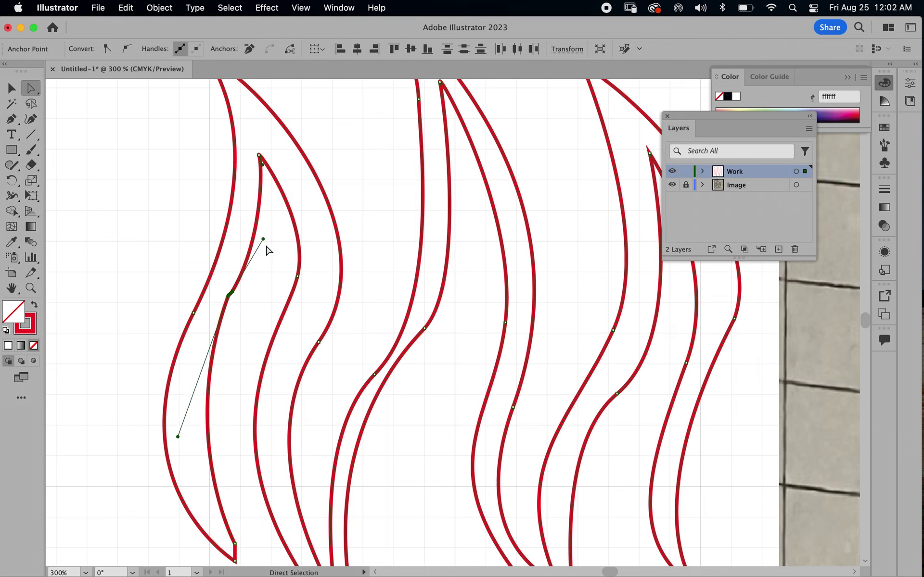
left_click_drag(265, 241, 263, 220)
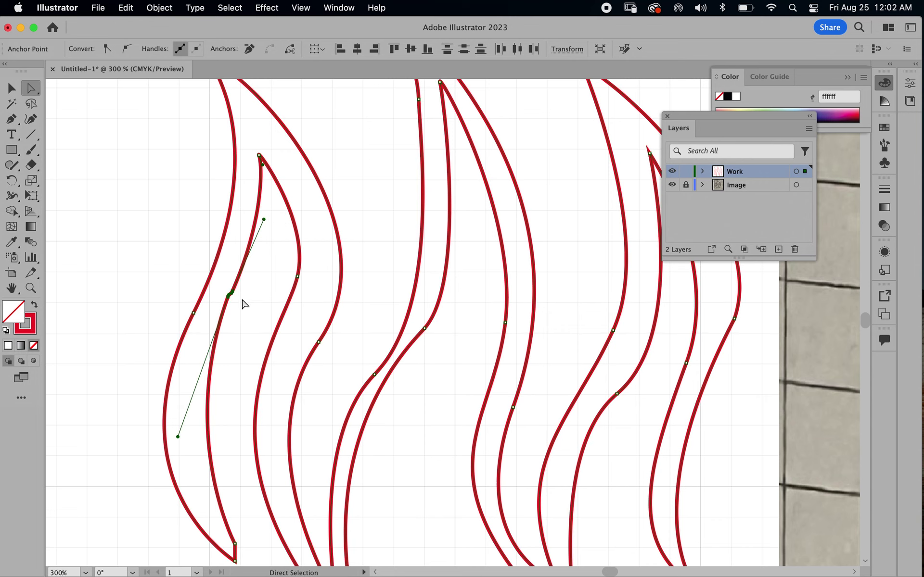
Remove the upper of the two close anchors on the left stroke's inner edge with the Delete Anchor Point tool.
left_click(13, 117)
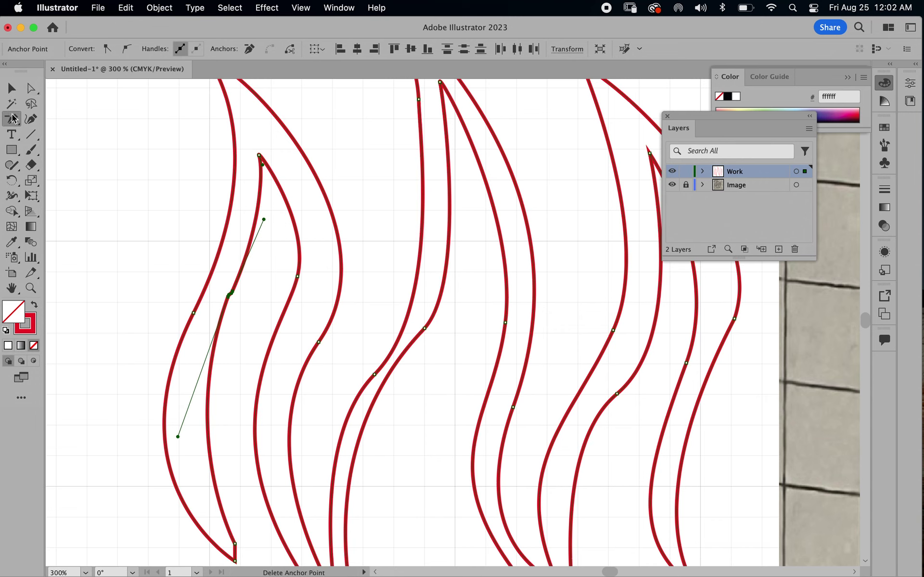
left_click(232, 291)
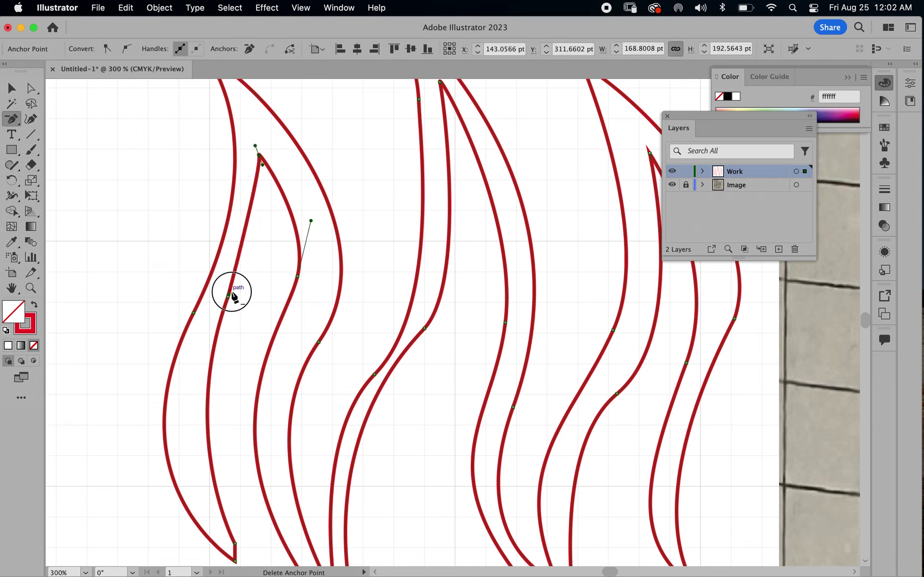
Try extending the left flame's inner-tip direction handle downward and deleting the mid-height anchor on the left stroke's inner edge.
left_click(30, 88)
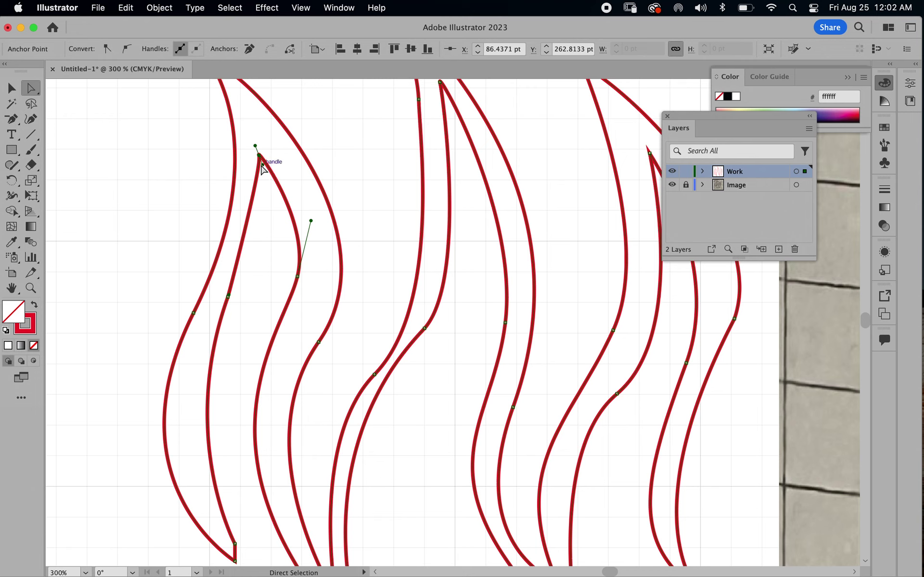
left_click_drag(262, 166, 256, 280)
left_click(228, 296)
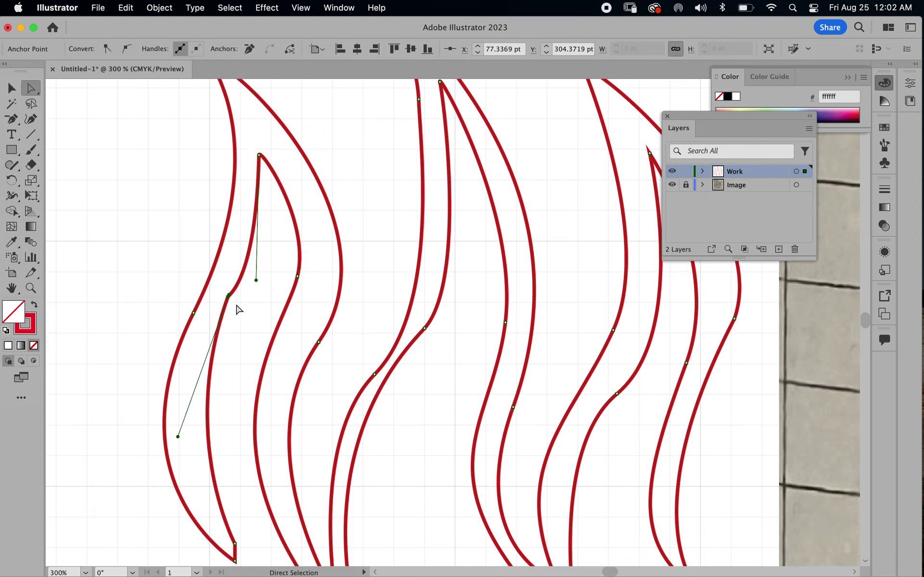
key("minus")
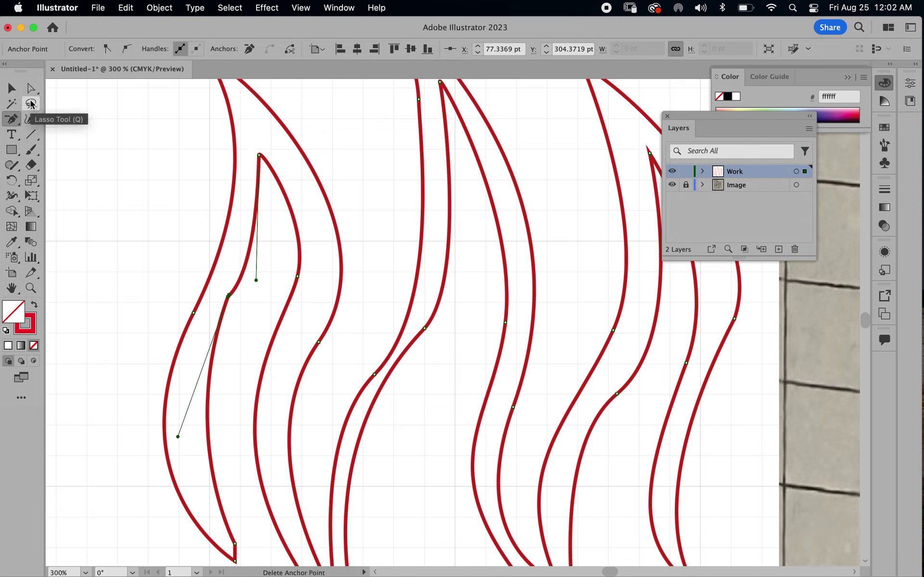
left_click(228, 298)
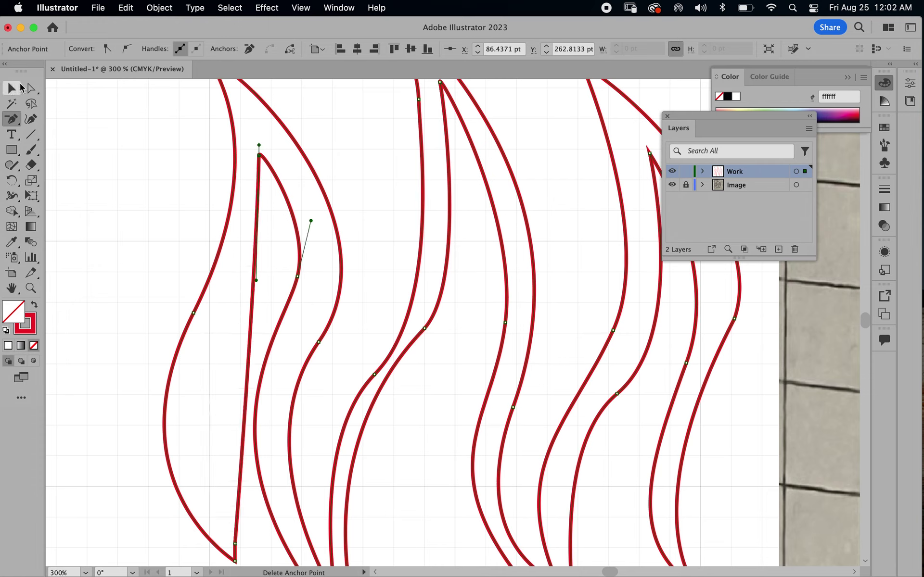
Try rebuilding the left stroke's inner curve by swinging the tip's handle outward and moving the lower anchor up to mid-height.
key("a")
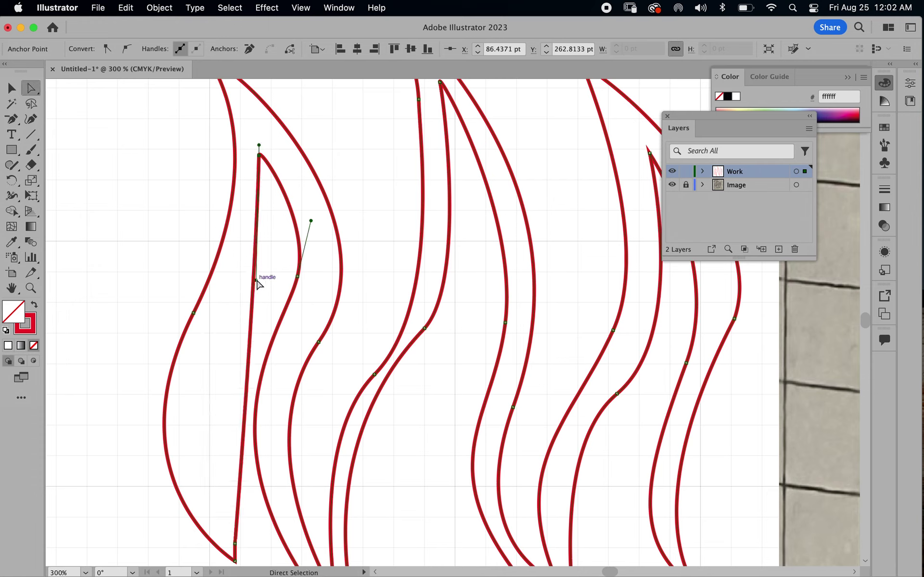
left_click_drag(255, 280, 205, 333)
left_click(235, 545)
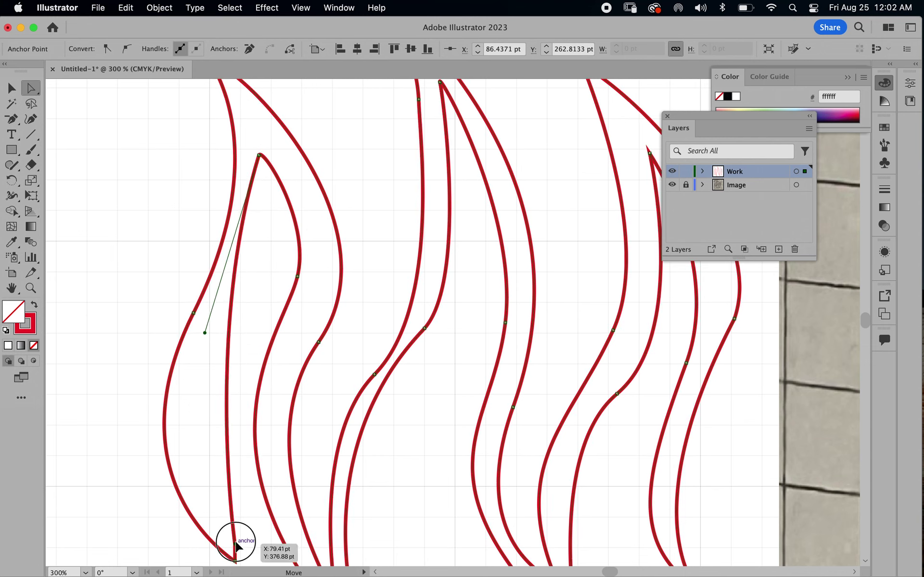
left_click(234, 544)
left_click_drag(236, 546, 239, 331)
left_click_drag(206, 440, 210, 366)
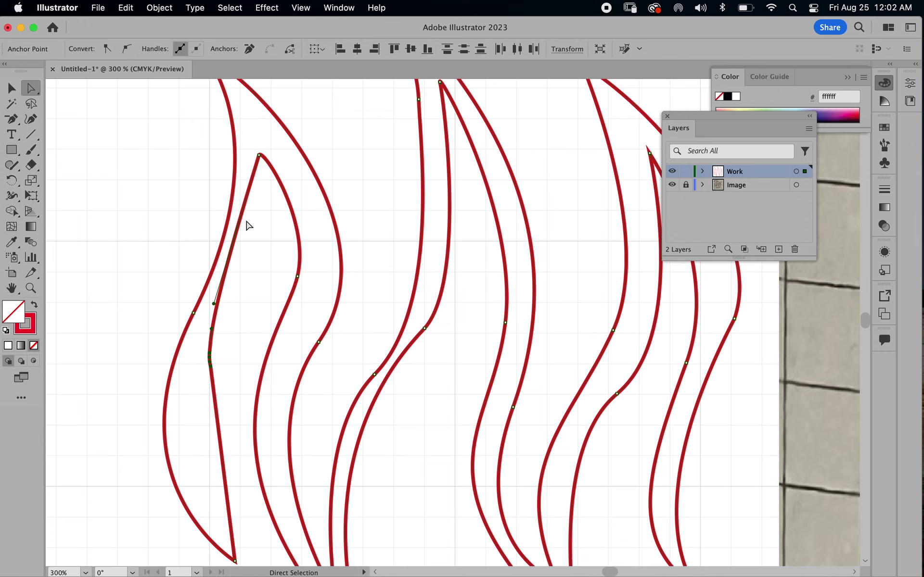
Try repositioning the inner tip's lower direction handle to smooth the upper part of the left stroke's inner edge.
left_click(215, 303)
left_click(225, 307)
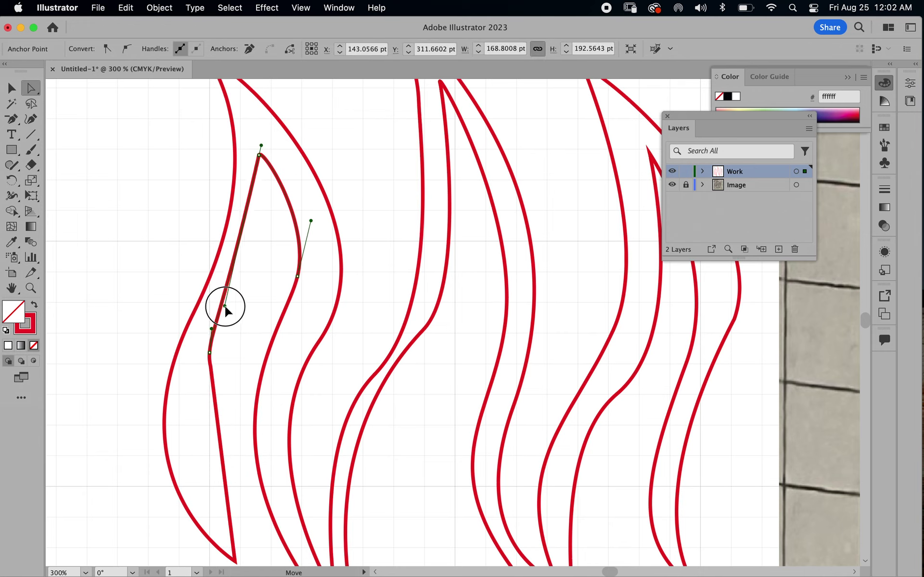
left_click_drag(225, 307, 238, 274)
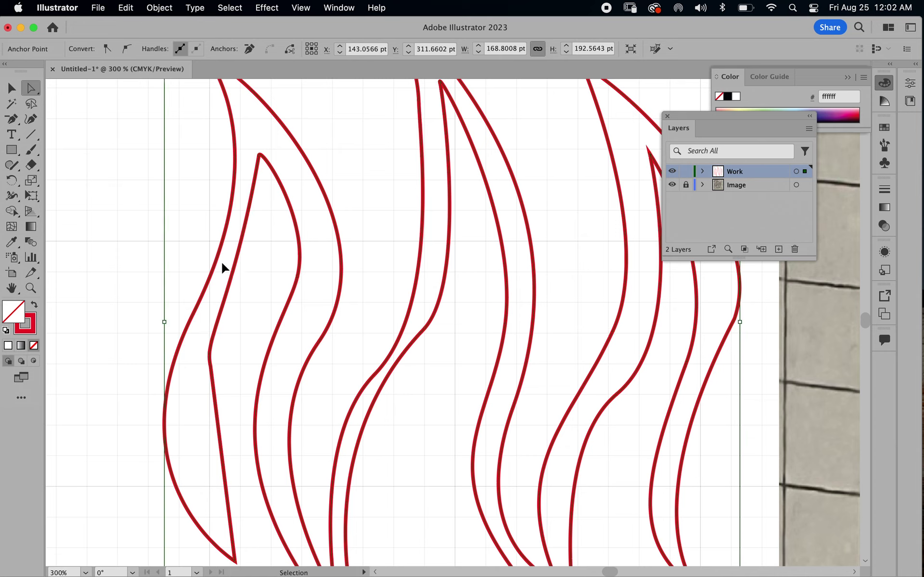
Undo the edits back through the left stroke's reshaping, the move of the outlines and the Work layer's color change.
key("super+z")
key("super+z")
key("super+z")
key("super+z")
key("super+z")
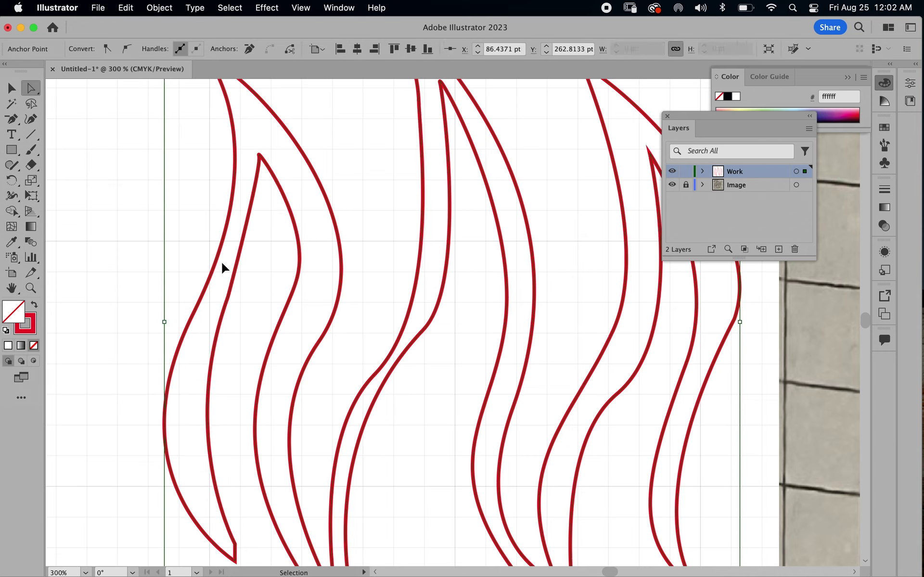
key("super+z")
key("super+z")
key("super+z")
key("super+z")
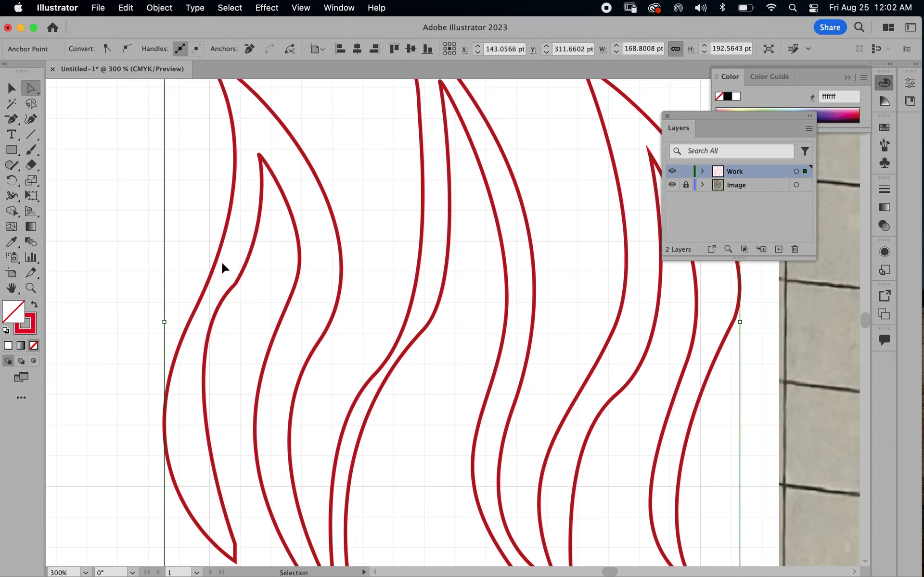
key("super+z")
key("super+z")
key("super+z")
key("super+z")
key("super+z")
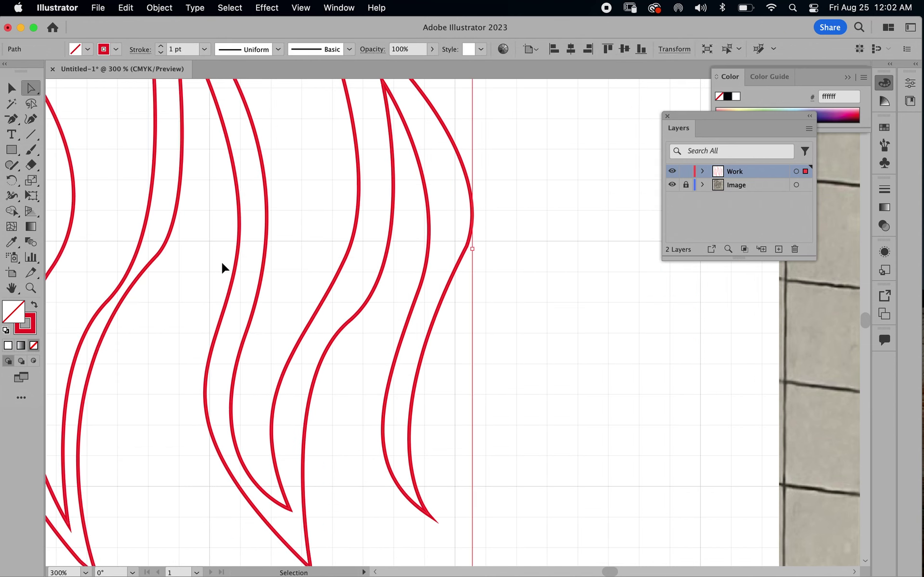
key("super+z")
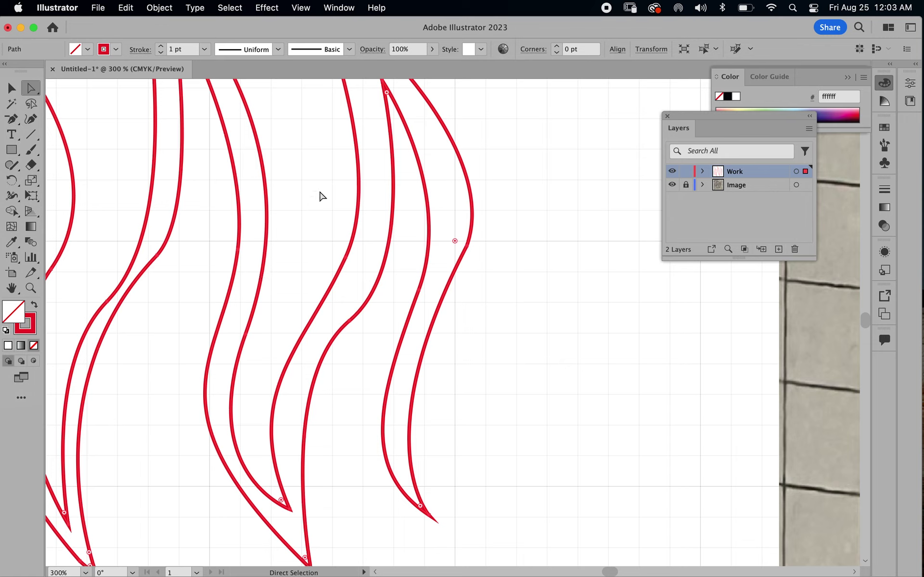
Set the Work layer's color to Dark Green in its layer options.
double_click(762, 178)
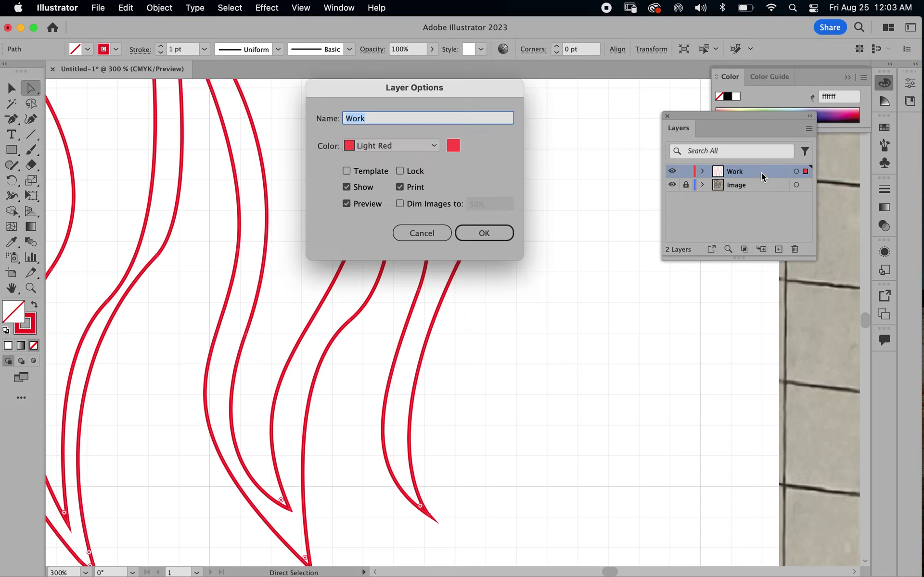
left_click(428, 149)
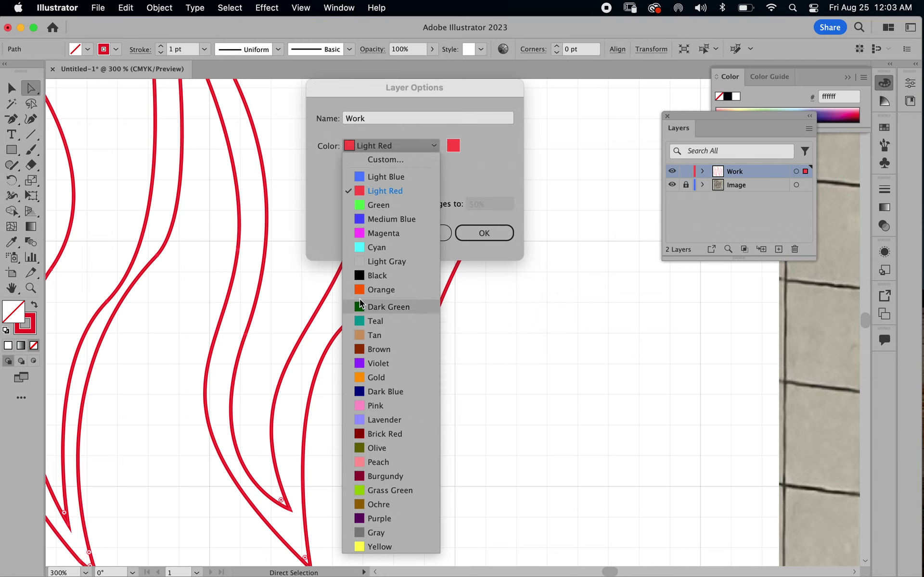
left_click(362, 364)
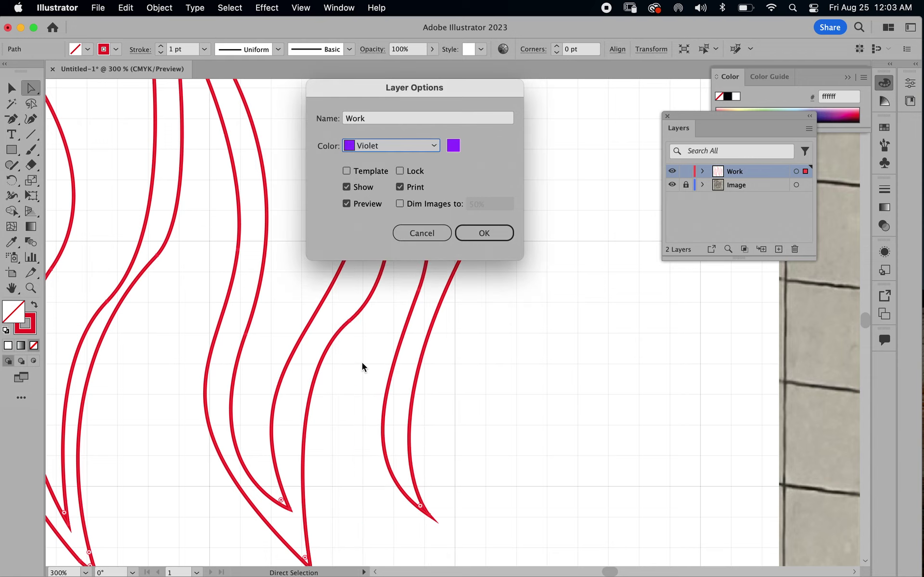
left_click(439, 149)
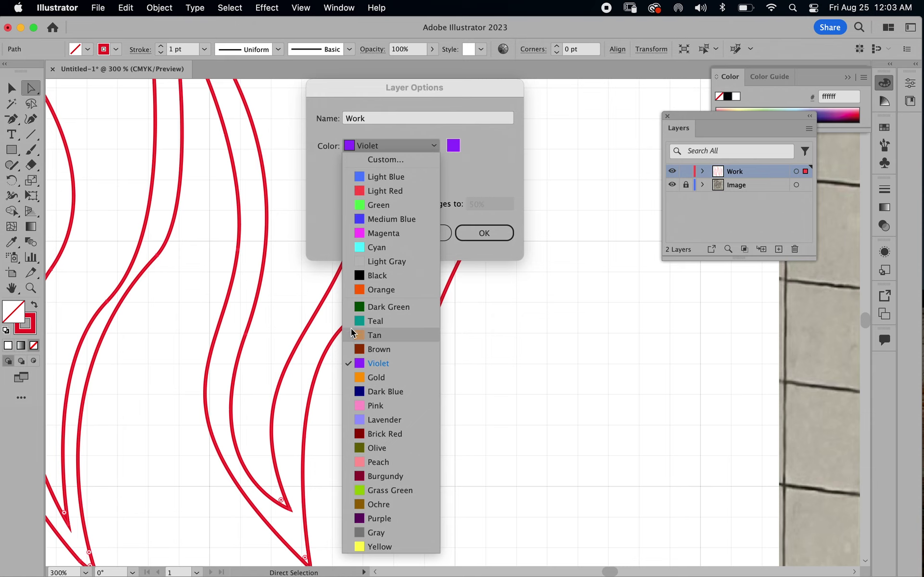
left_click(365, 307)
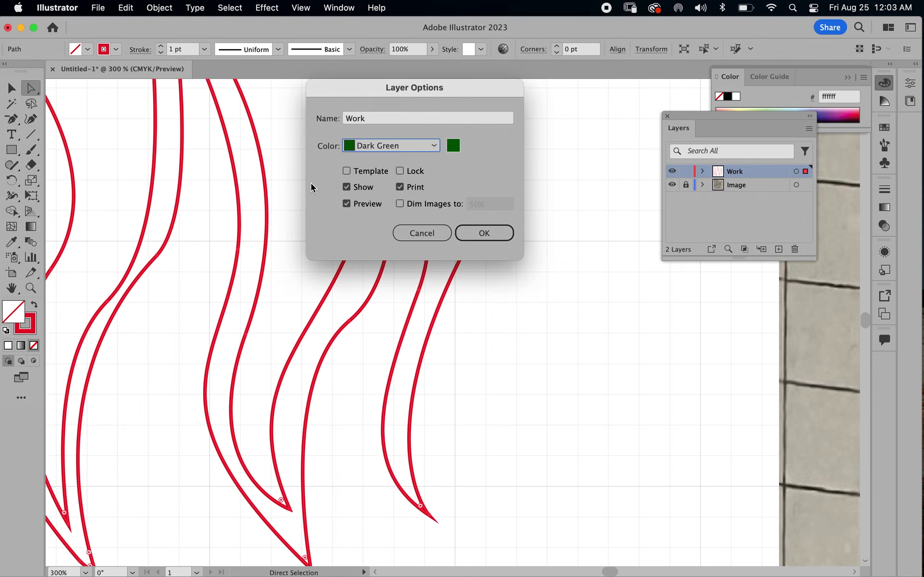
left_click(502, 233)
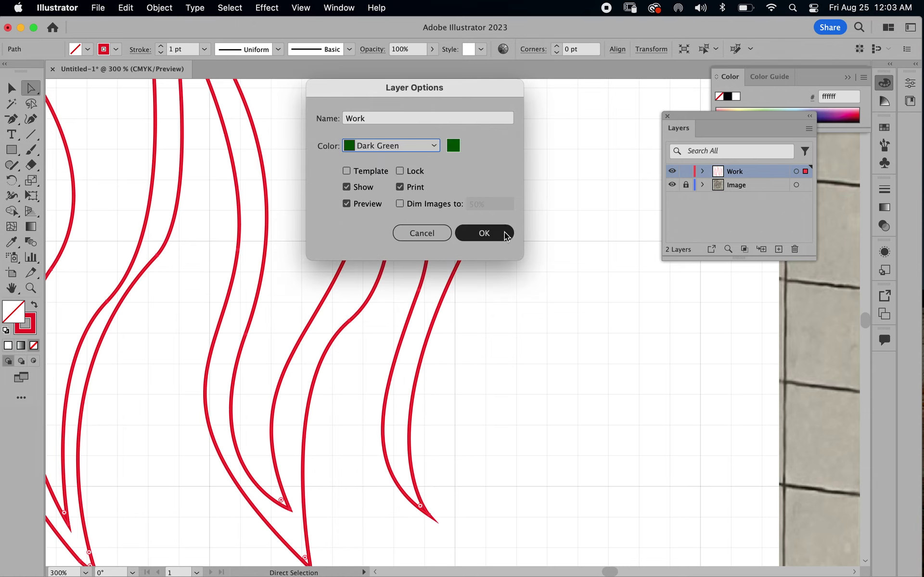
Shift the left stroke's mid-height inner anchor inward, steepen its lower direction handle, and delete the extra anchor above the bottom tip.
scroll(497, 242, "left", 10)
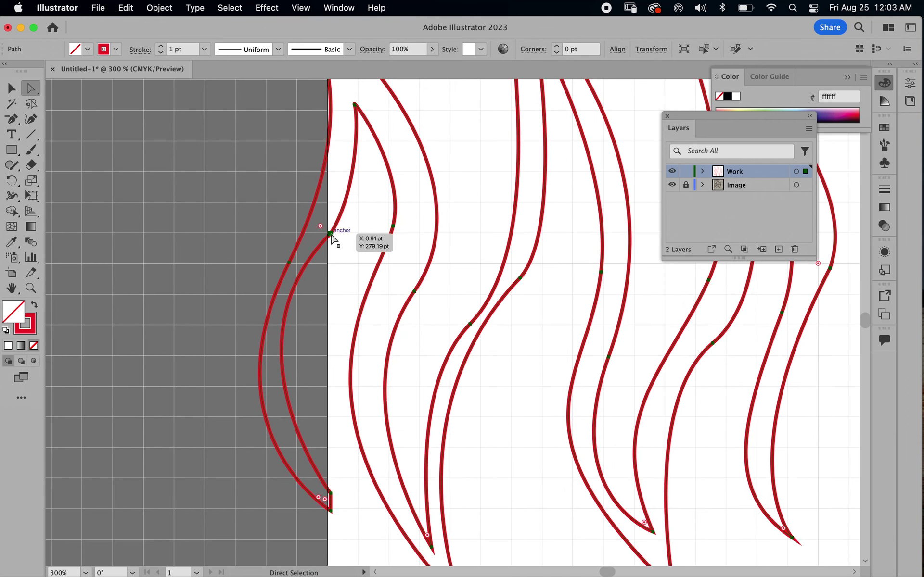
left_click_drag(331, 235, 336, 244)
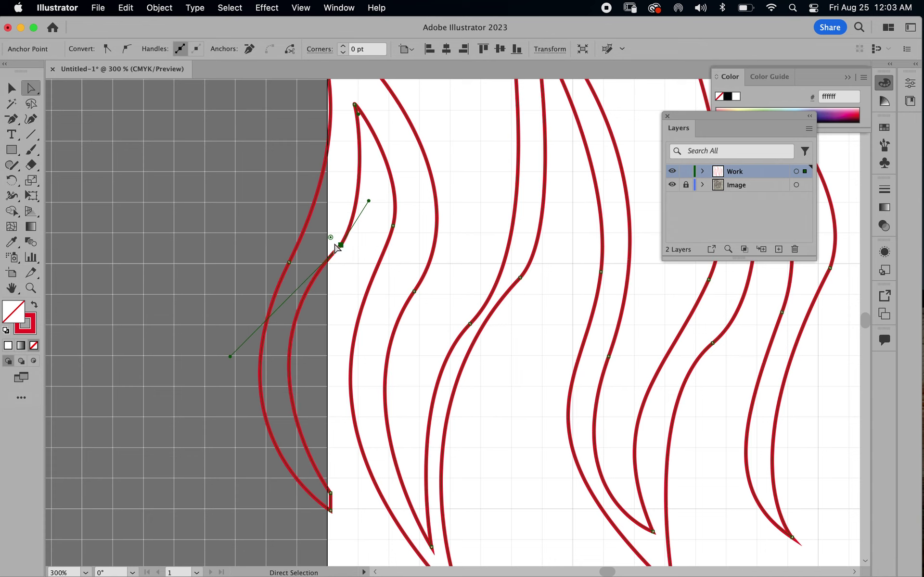
left_click_drag(231, 357, 240, 400)
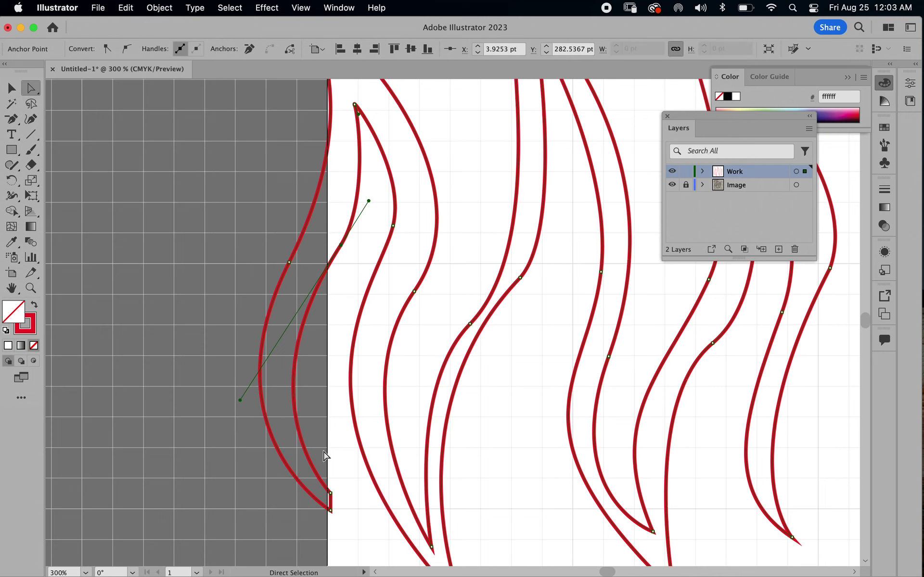
left_click(18, 122)
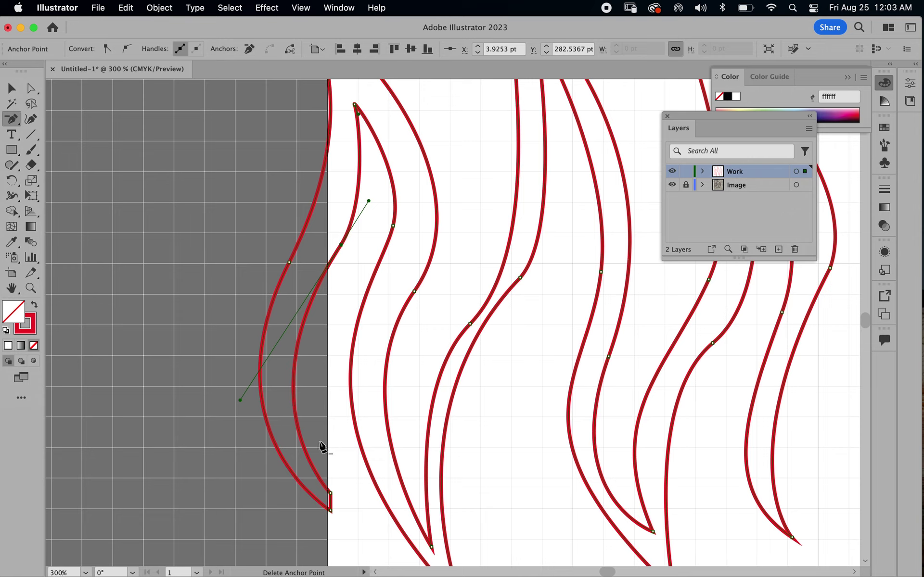
left_click(330, 495)
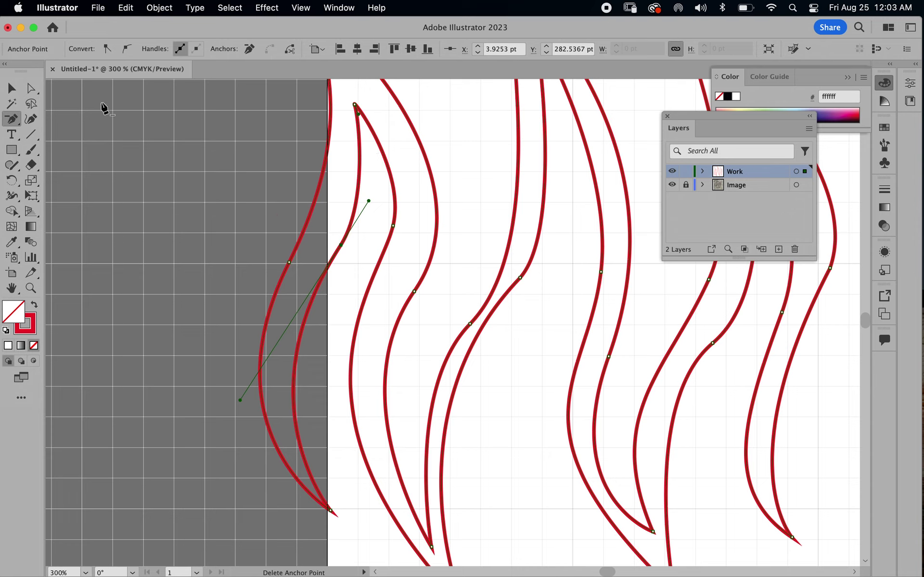
Lengthen the mid-height inner anchor's upper direction handle, nudge the anchor up toward the outer edge, and deselect the path.
left_click(32, 88)
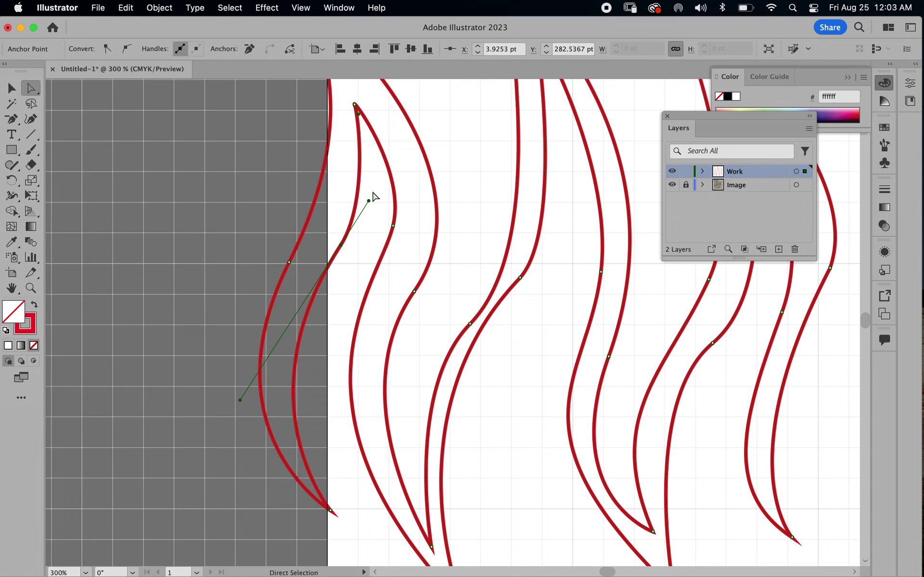
left_click_drag(368, 200, 374, 182)
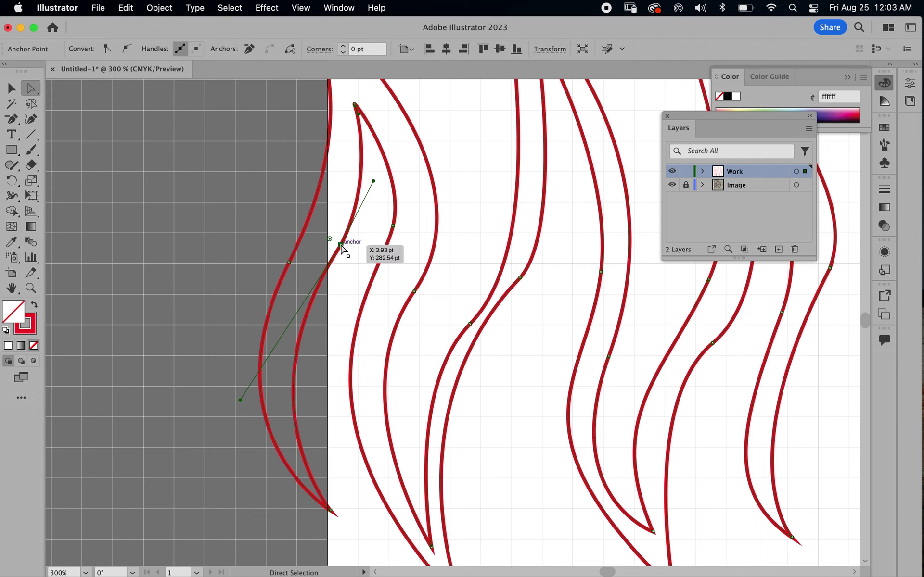
left_click_drag(340, 246, 334, 238)
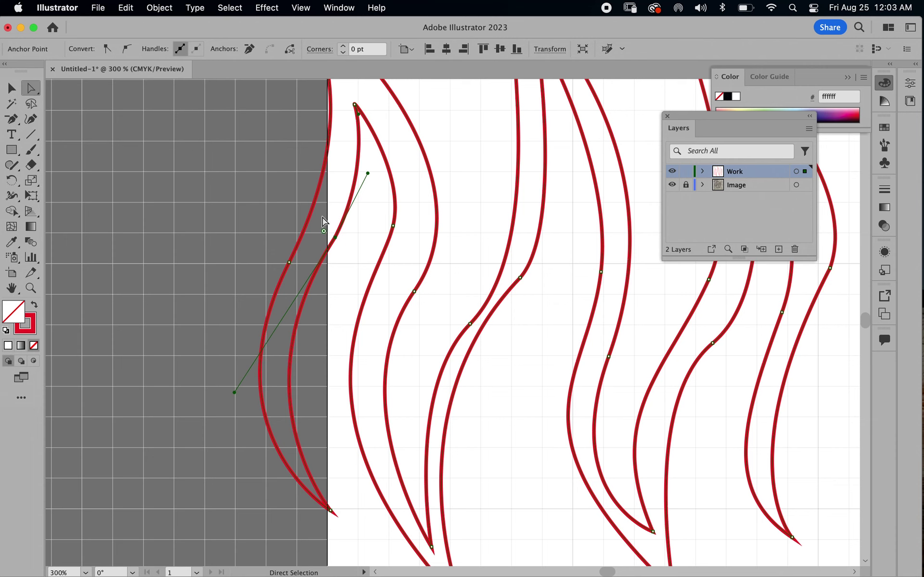
scroll(317, 195, "up", 5)
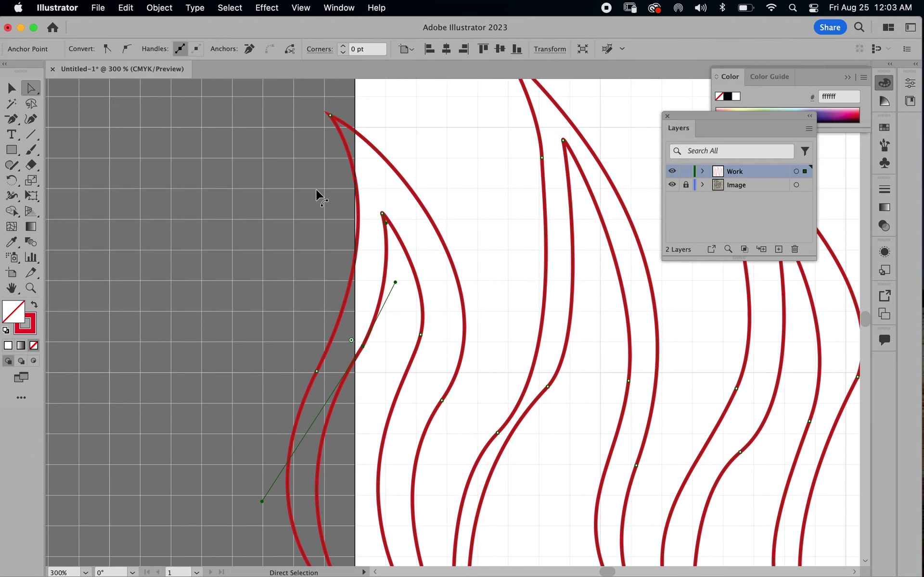
key("super+minus")
key("super+minus")
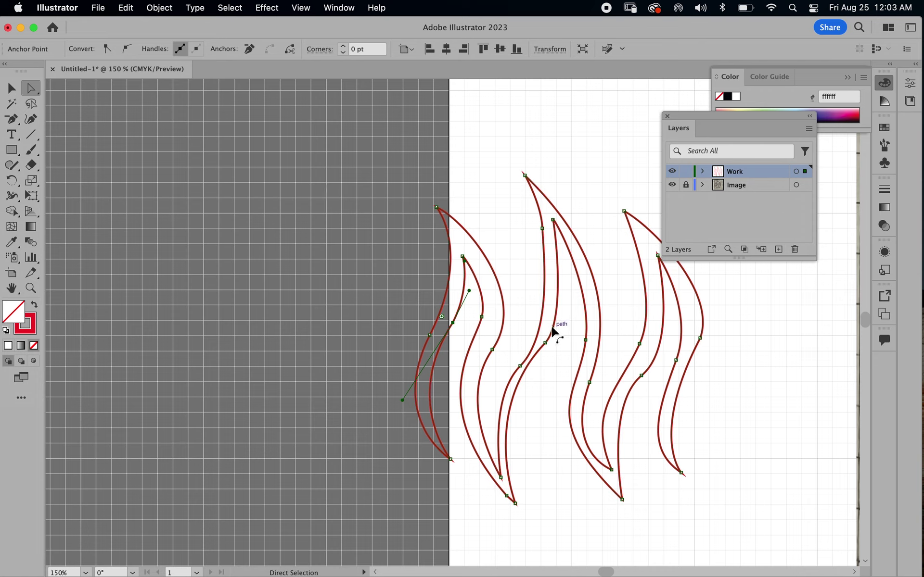
left_click(319, 160)
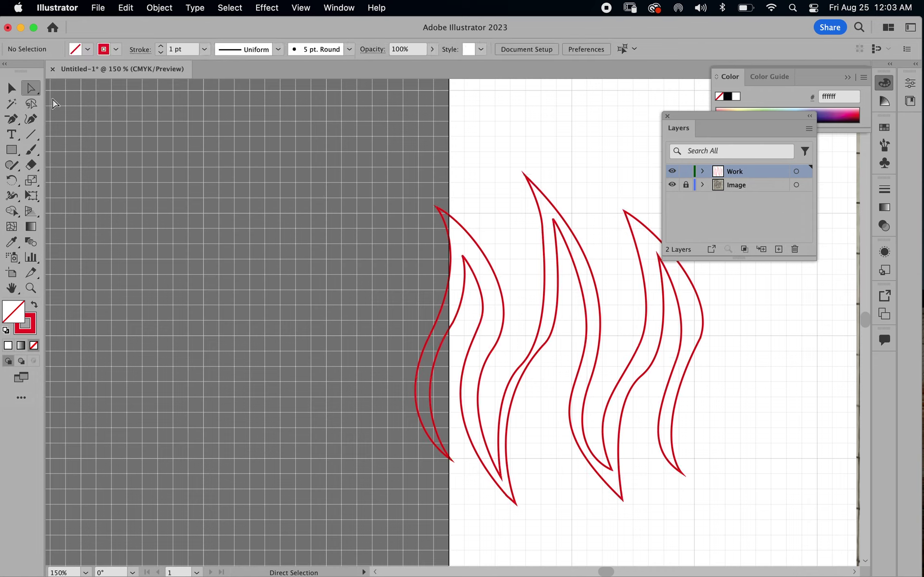
Move the whole flame outline fully onto the artboard with the Selection tool and deselect it.
left_click(11, 87)
left_click(556, 322)
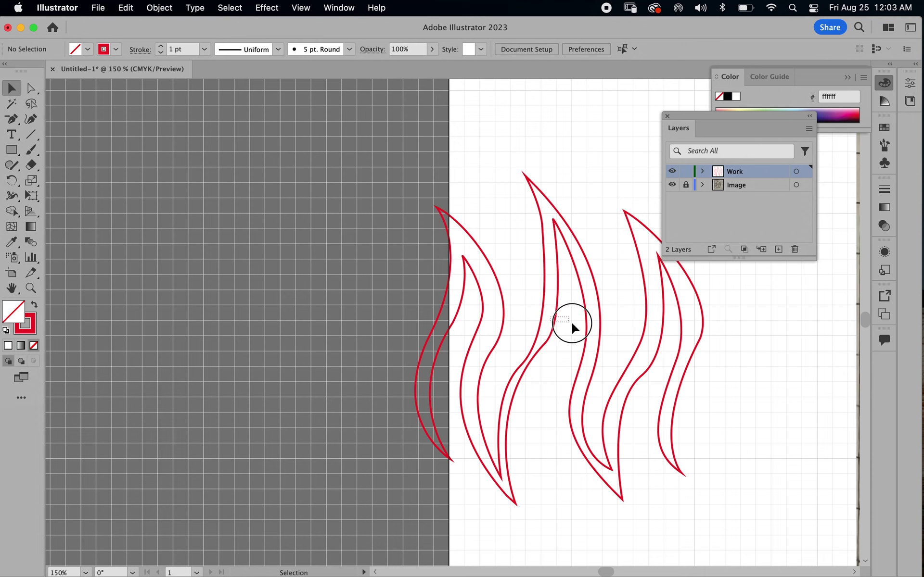
left_click_drag(557, 324, 615, 331)
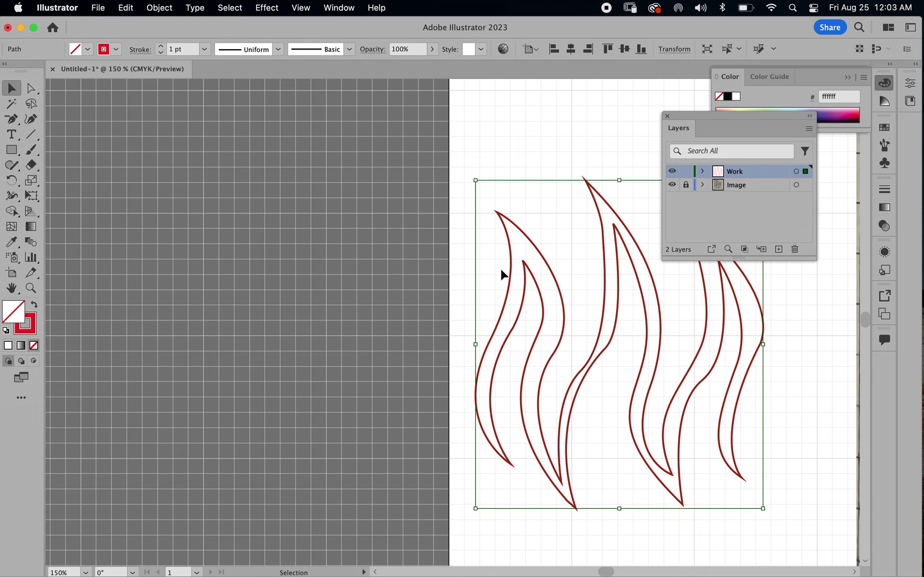
left_click(338, 260)
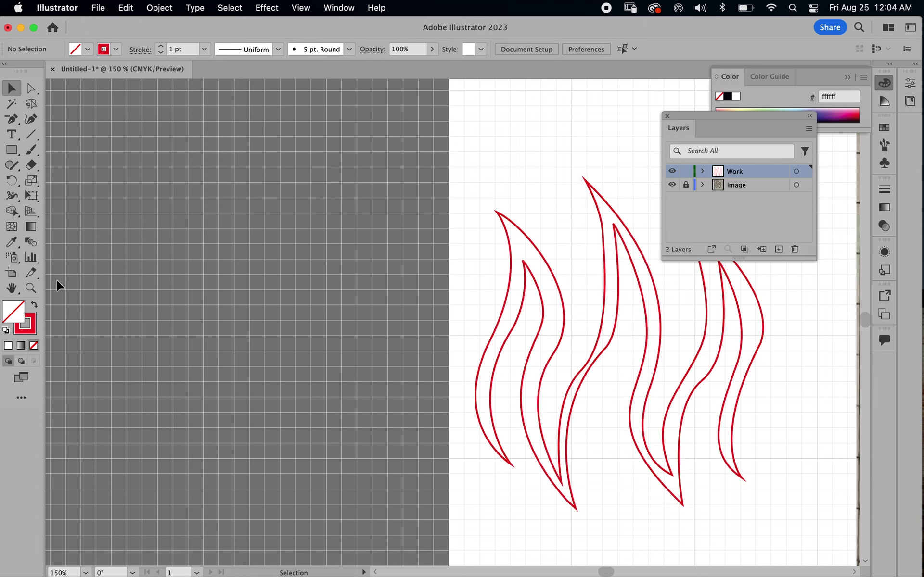
Swap the flame shape's fill and stroke so it has a solid red fill and no stroke.
double_click(19, 311)
left_click(392, 148)
left_click(34, 304)
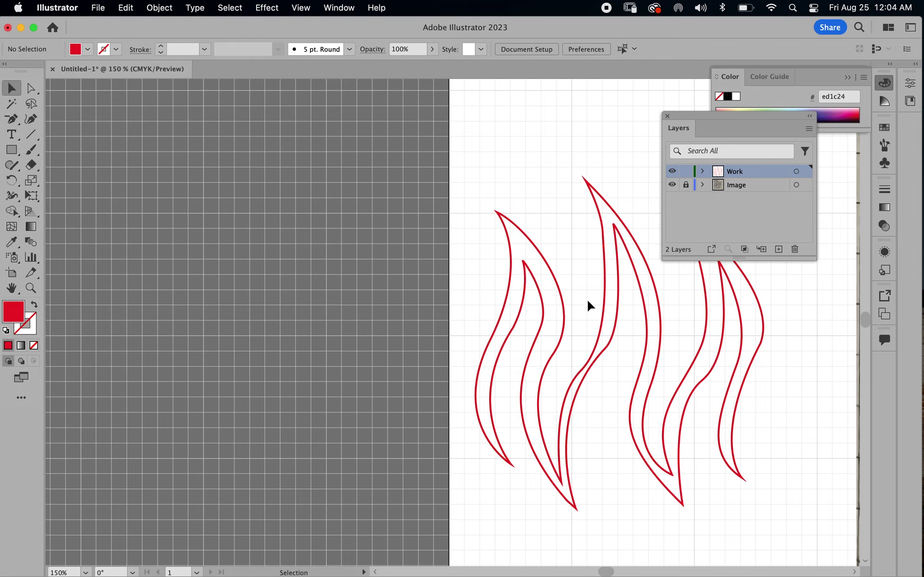
left_click(564, 315)
left_click(32, 306)
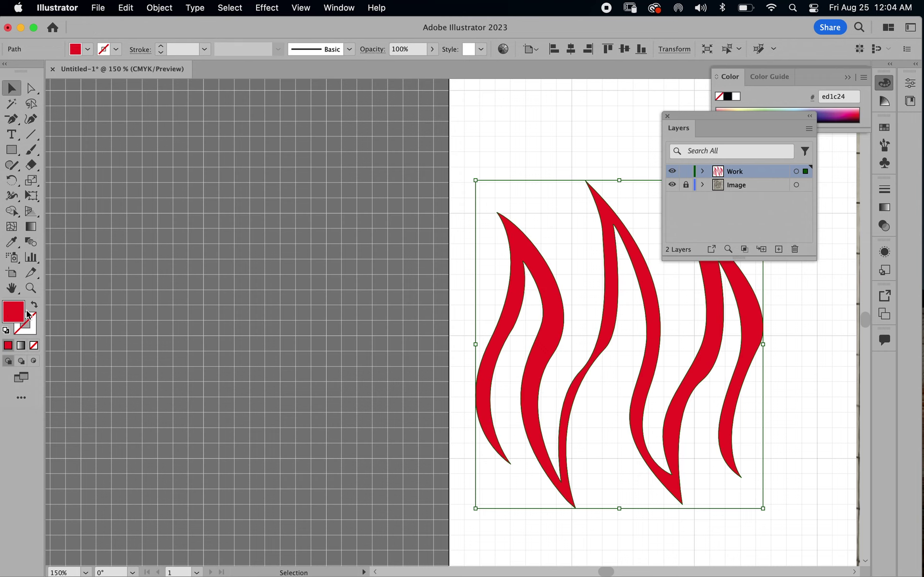
Swap the flame shape's fill and stroke back to an unfilled red outline and move the Layers panel clear of the artwork.
left_click(36, 311)
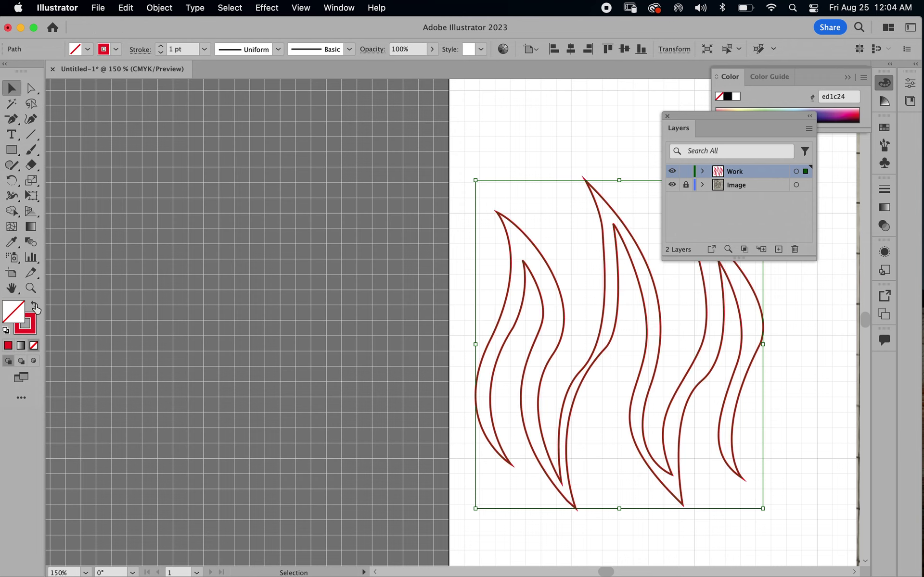
left_click(36, 310)
left_click(36, 311)
left_click_drag(702, 120, 806, 143)
Shift the middle flame's mid-height left anchor outward and slightly up with Direct Selection, and steepen its upper direction handle.
left_click(599, 343)
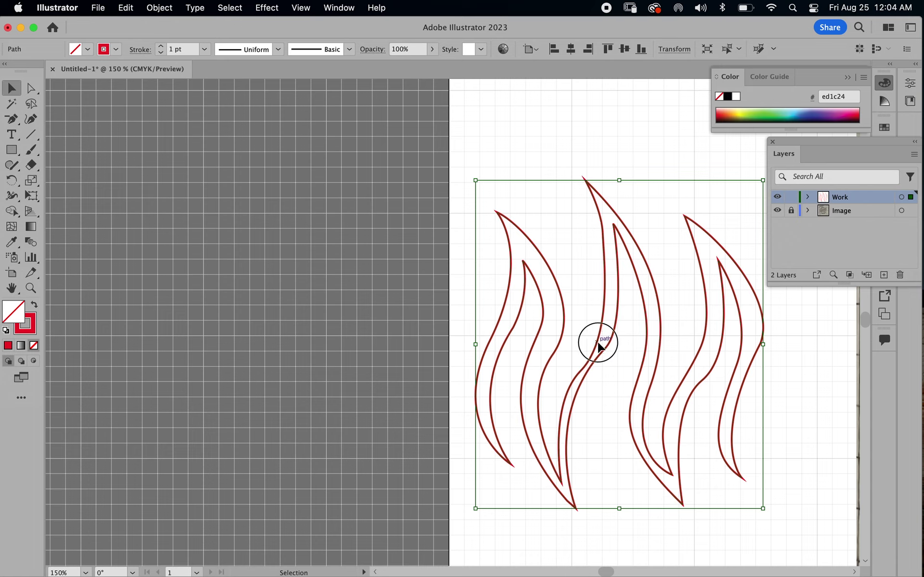
left_click(31, 88)
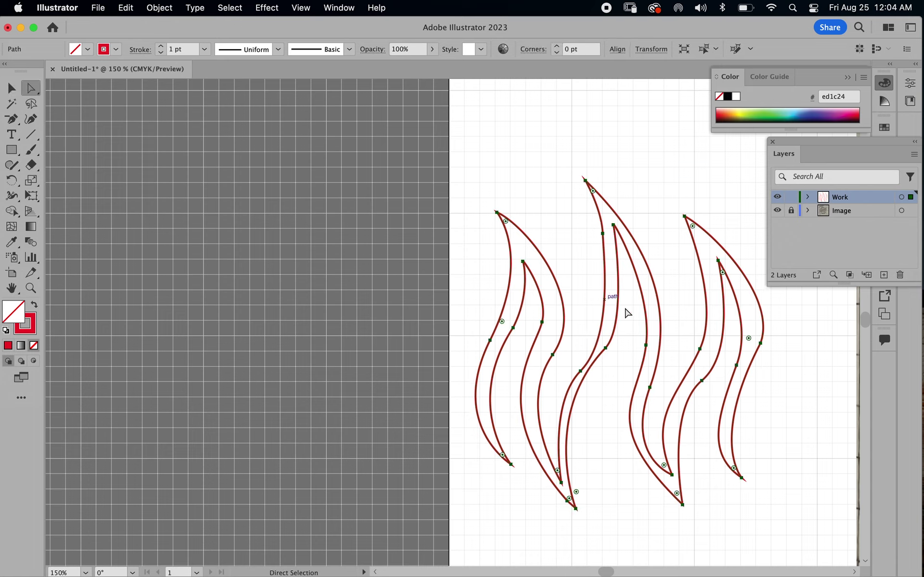
left_click(581, 371)
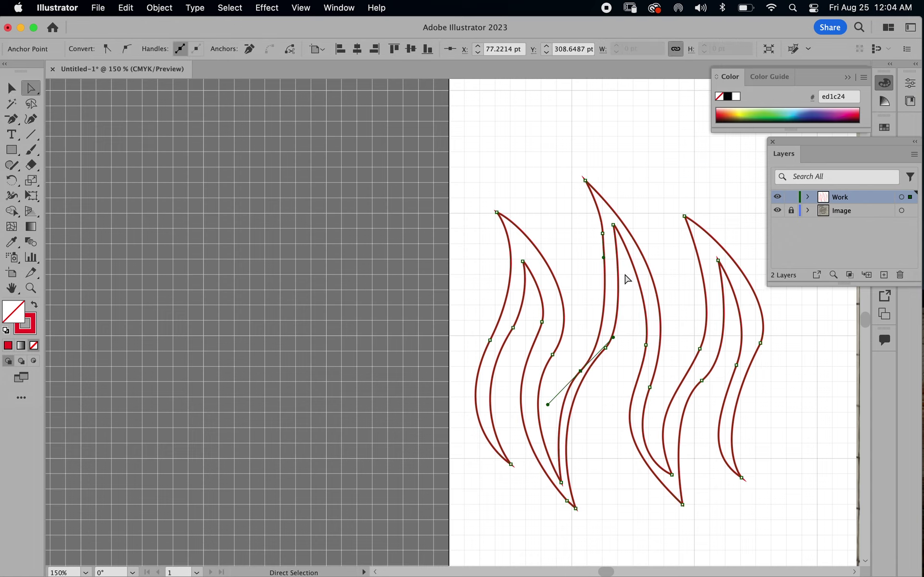
left_click(580, 370)
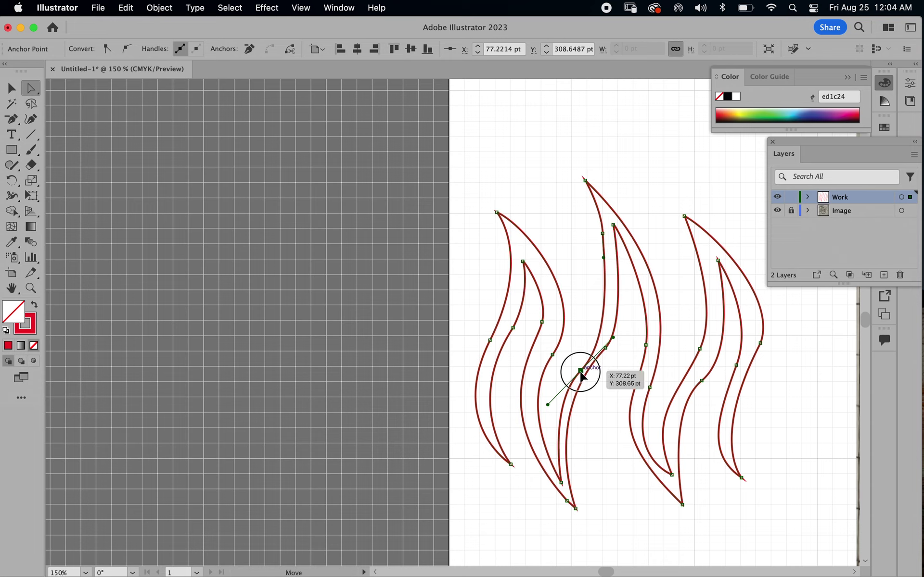
left_click_drag(581, 370, 573, 365)
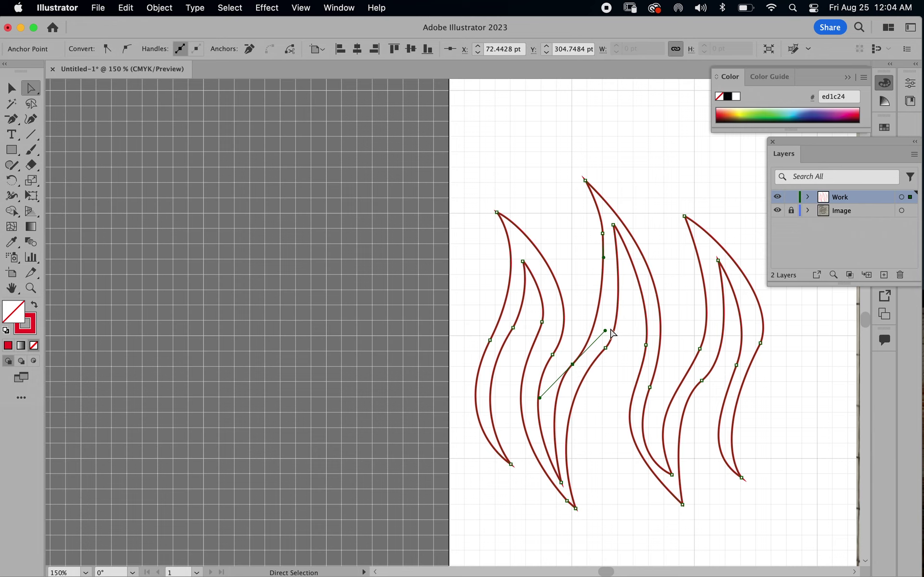
left_click_drag(605, 331, 606, 322)
Retract the lower direction handle of the anchor beneath the middle flame's top tip and lengthen its upper handle slightly.
left_click_drag(605, 262, 600, 241)
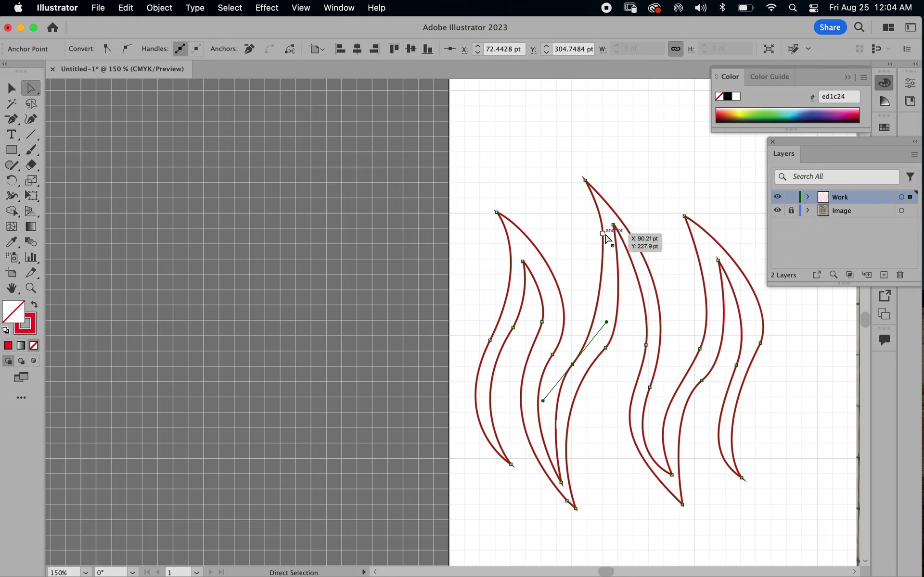
left_click(601, 212)
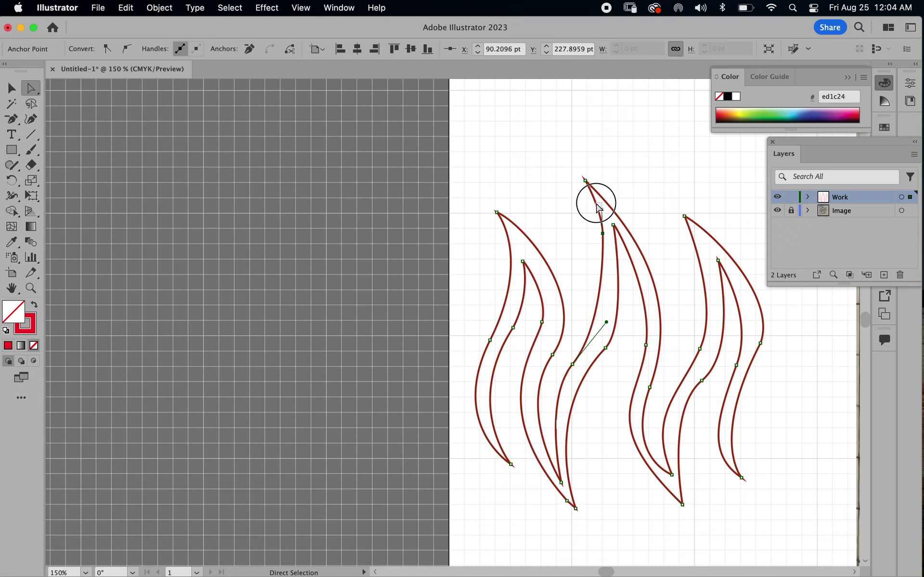
left_click_drag(601, 212, 600, 206)
left_click(602, 211)
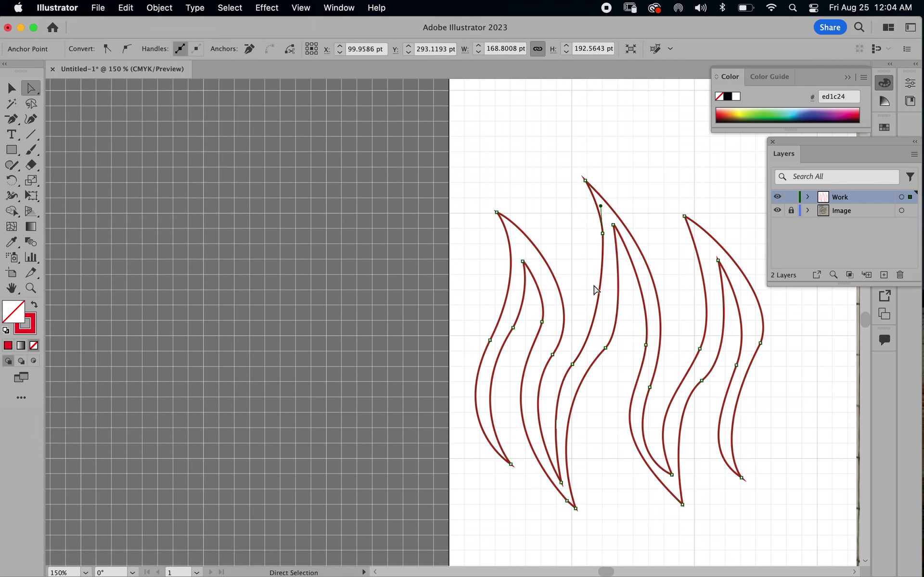
Steepen the middle flame's mid-height left anchor's upper handle further and delete the extra anchor beneath the top tip.
left_click(572, 364)
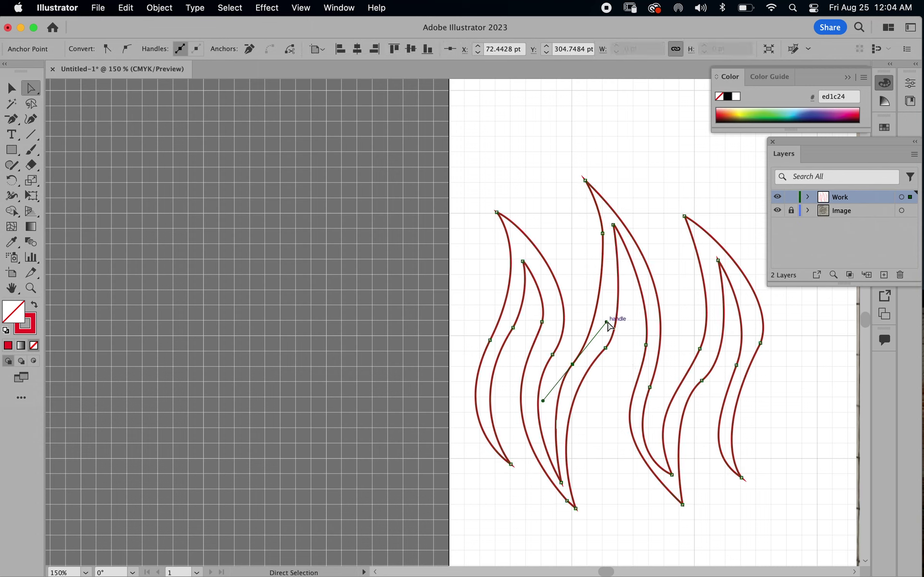
mouse_move(606, 322)
left_mouse_down()
mouse_move(621, 307)
mouse_move(605, 319)
mouse_move(620, 291)
mouse_move(596, 324)
mouse_move(605, 309)
left_mouse_up()
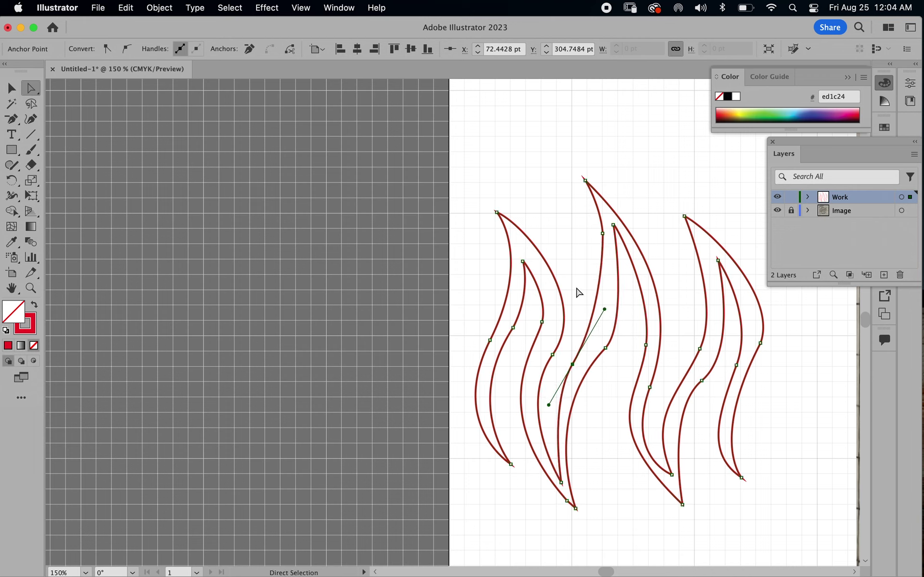
left_click(8, 121)
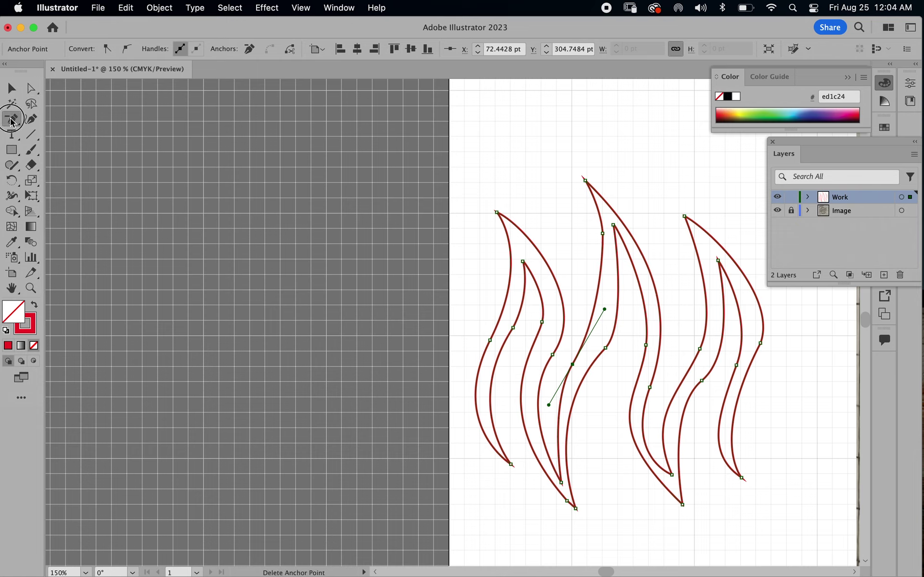
left_click(603, 234)
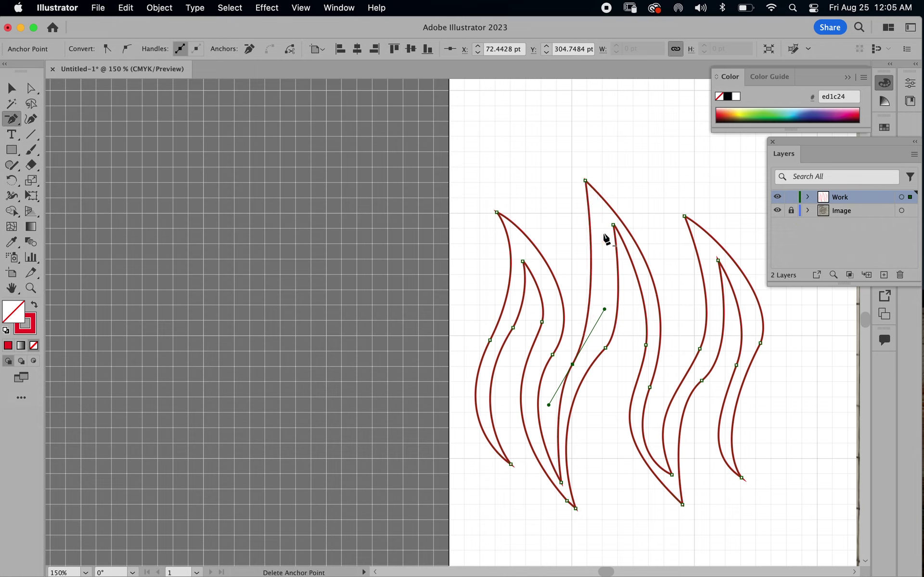
Reshape the middle flame's upper left edge into one smooth curve by extending the mid-height anchor's upper direction handle far upward.
left_click(30, 88)
left_click(585, 182)
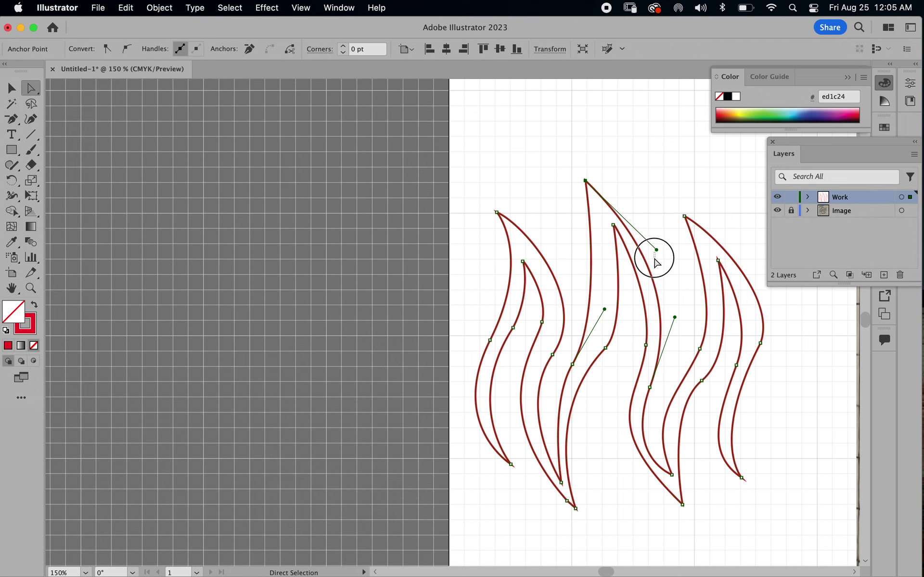
left_click(659, 251)
left_click(590, 196)
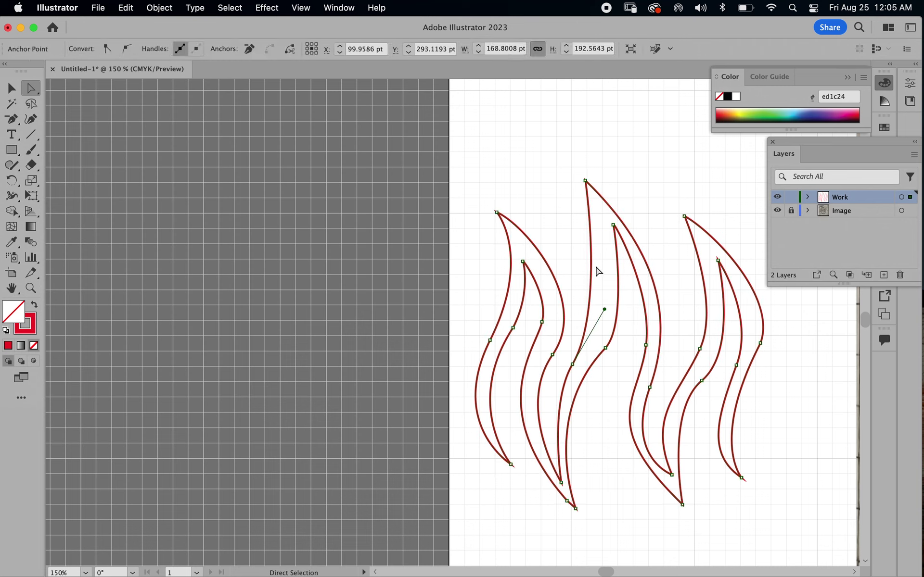
right_click(592, 298)
left_click(586, 306)
left_click_drag(605, 310, 631, 226)
Lengthen the same mid-height anchor's lower direction handle down and outward to smooth the lower left edge.
left_click(572, 364)
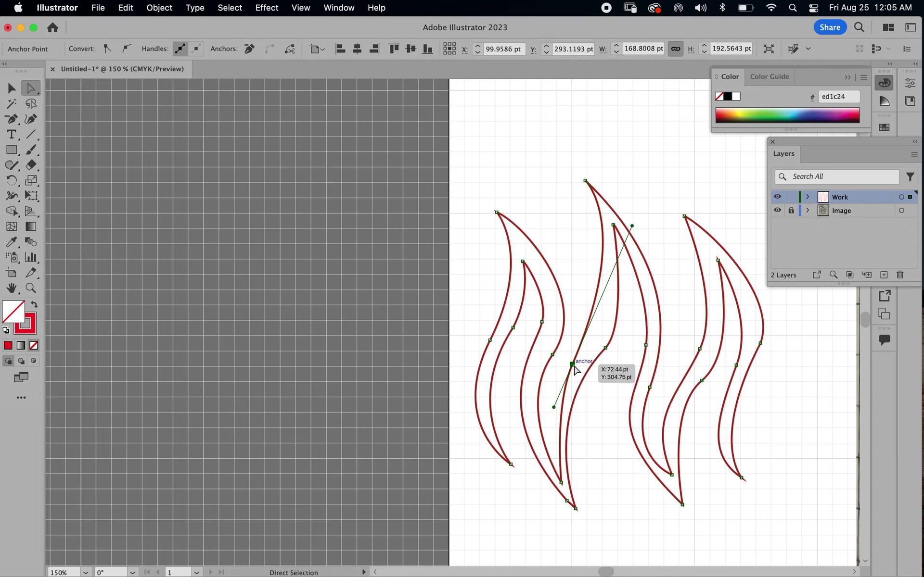
left_click(555, 411)
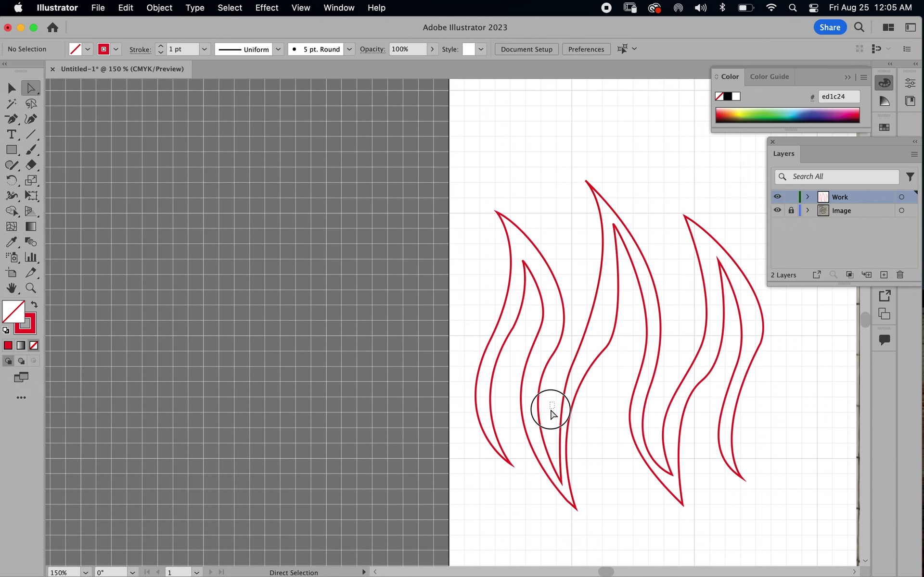
left_click(573, 365)
left_click_drag(554, 407, 541, 429)
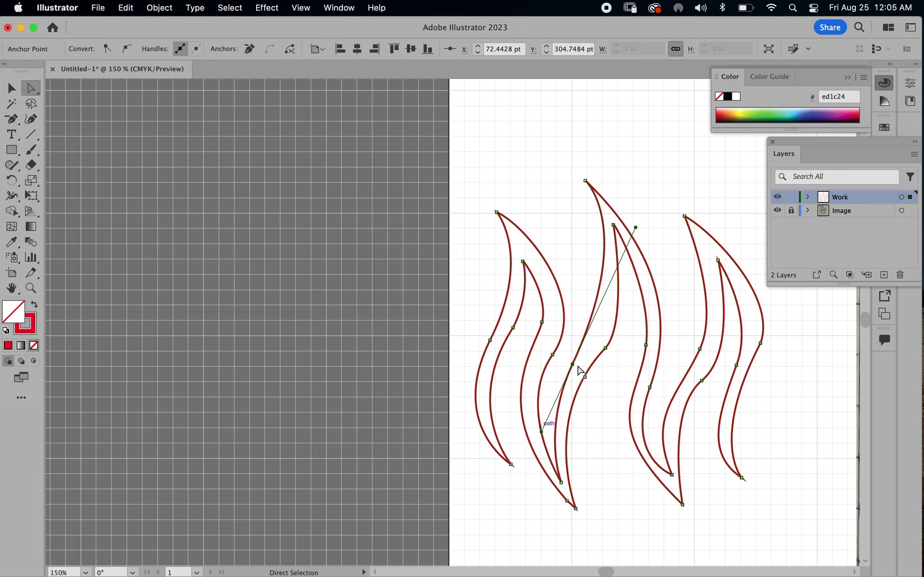